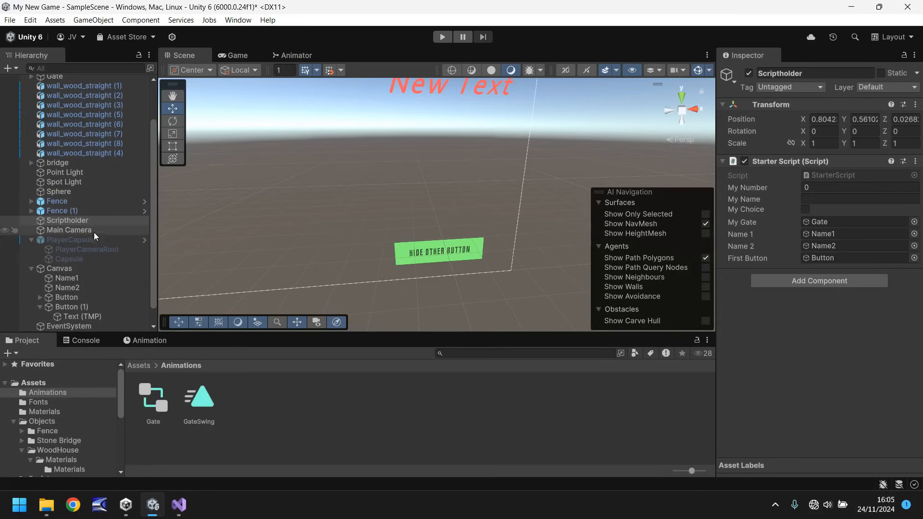
Step: Activate the PlayerCapsule object and parent the Main Camera under its PlayerCameraRoot
{"action": "left_click", "coordinate": [78, 237]}
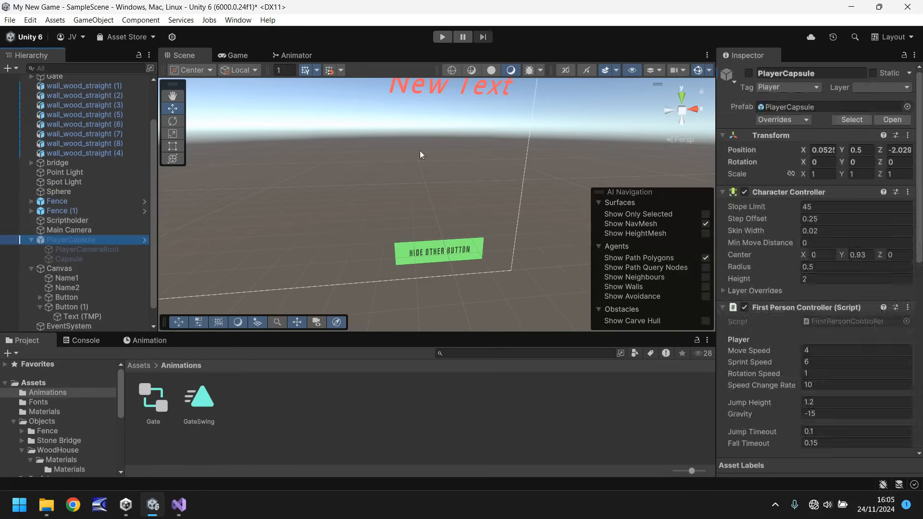
{"action": "left_click", "coordinate": [749, 73]}
{"action": "left_click_drag", "start_coordinate": [67, 230], "coordinate": [79, 249]}
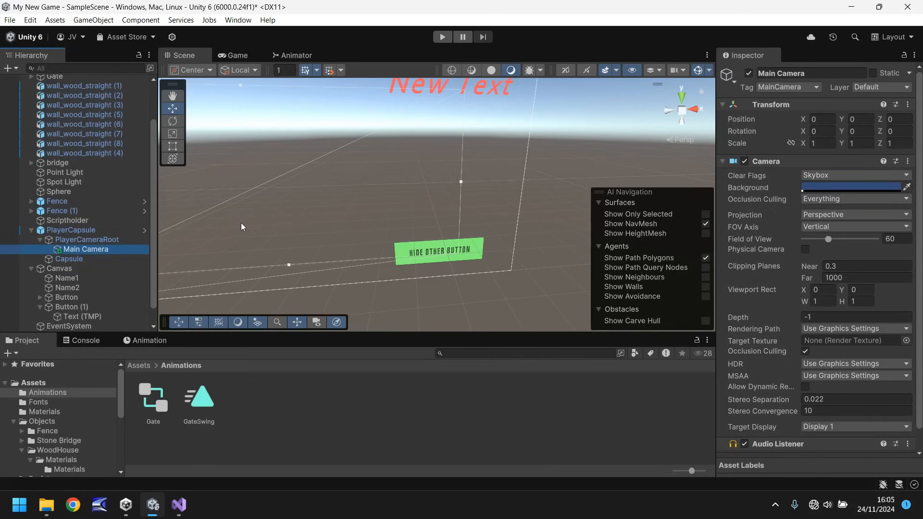
Step: Add a Raw Image UI element to the scene and name it FadeIn
{"action": "left_click", "coordinate": [89, 20]}
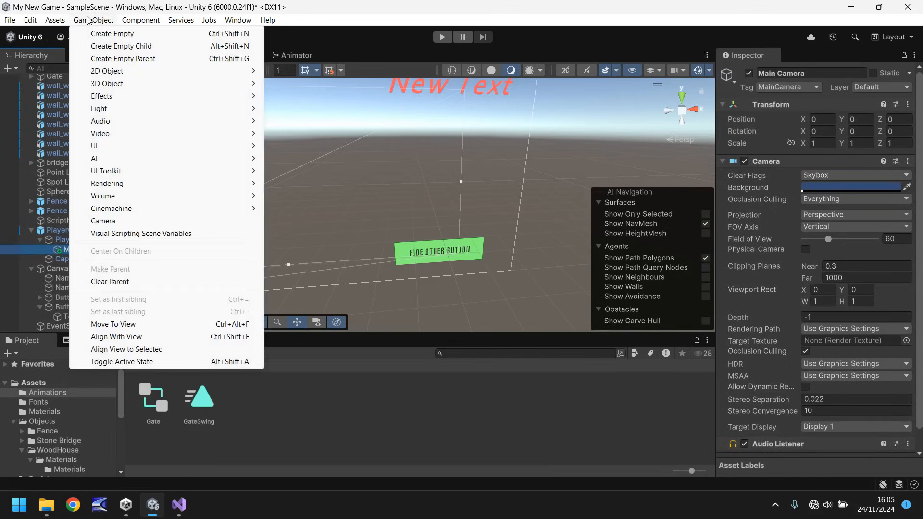
{"action": "mouse_move", "coordinate": [112, 151]}
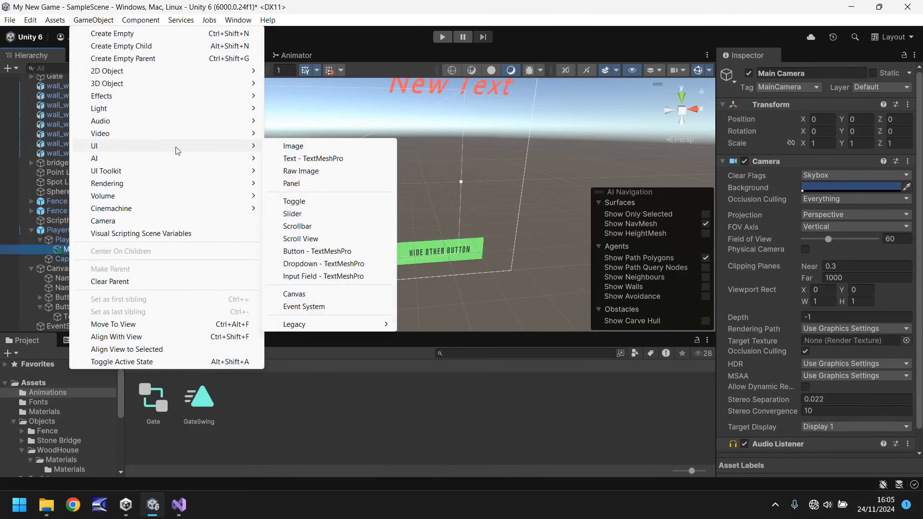
{"action": "left_click", "coordinate": [320, 171]}
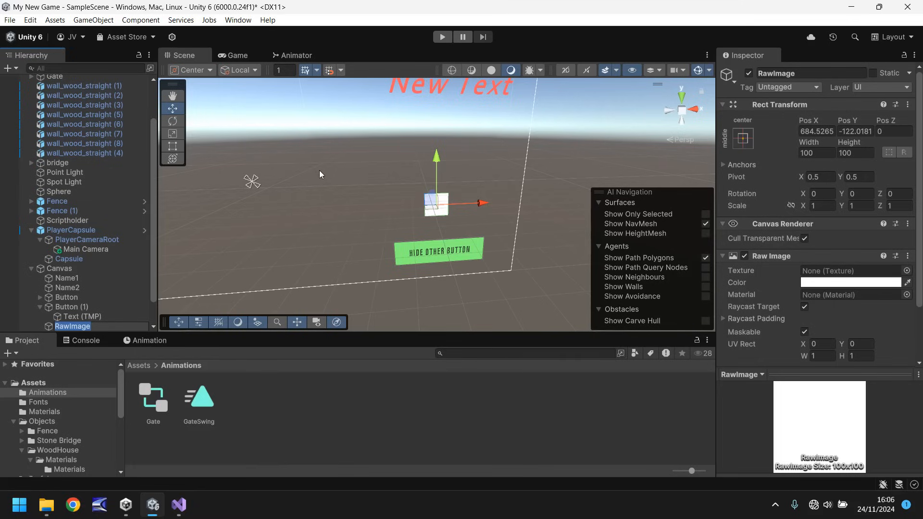
{"action": "type", "text": "FadeIn"}
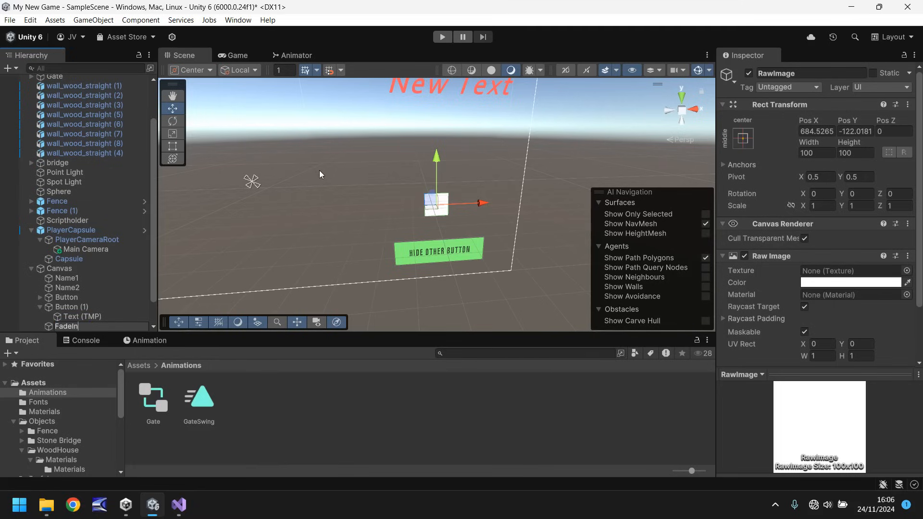
{"action": "key", "text": "Return"}
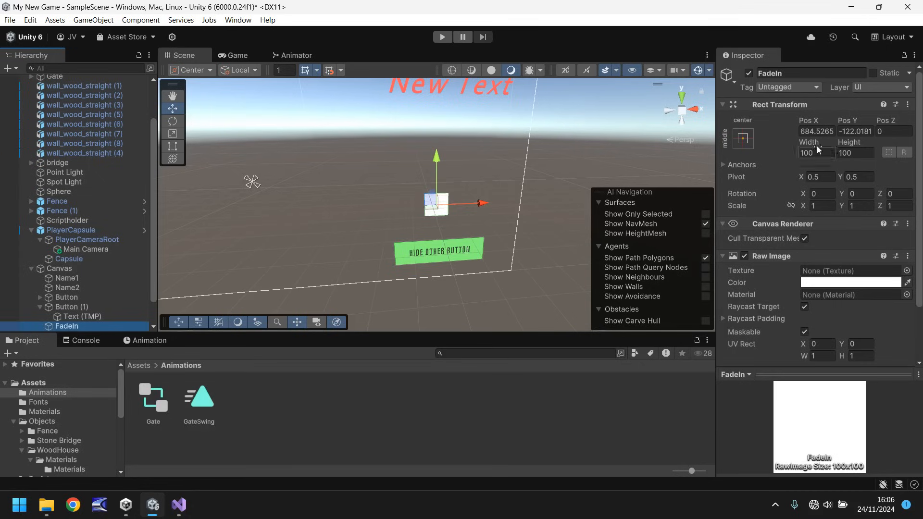
Step: Stretch the FadeIn image's anchors in both directions, set its left, top, right and bottom offsets to 0, and check it in the Game view
{"action": "left_click", "coordinate": [743, 139]}
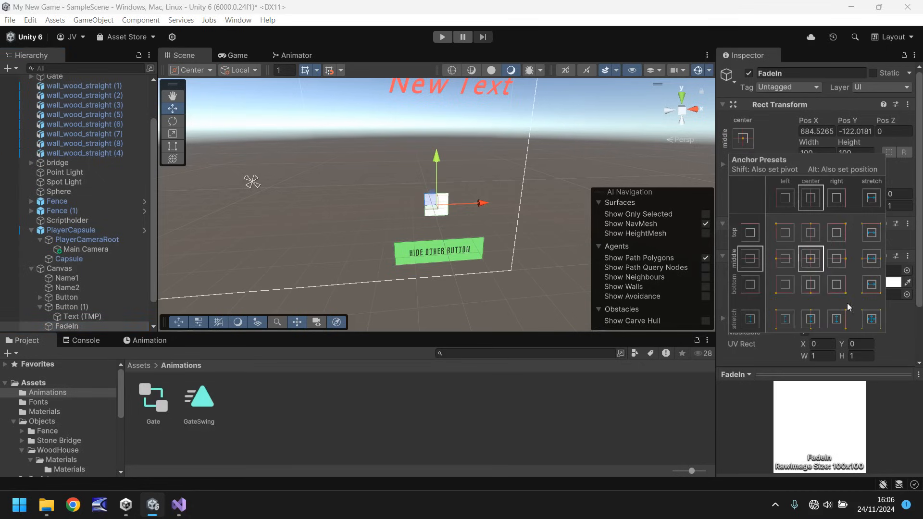
{"action": "left_click", "coordinate": [871, 320]}
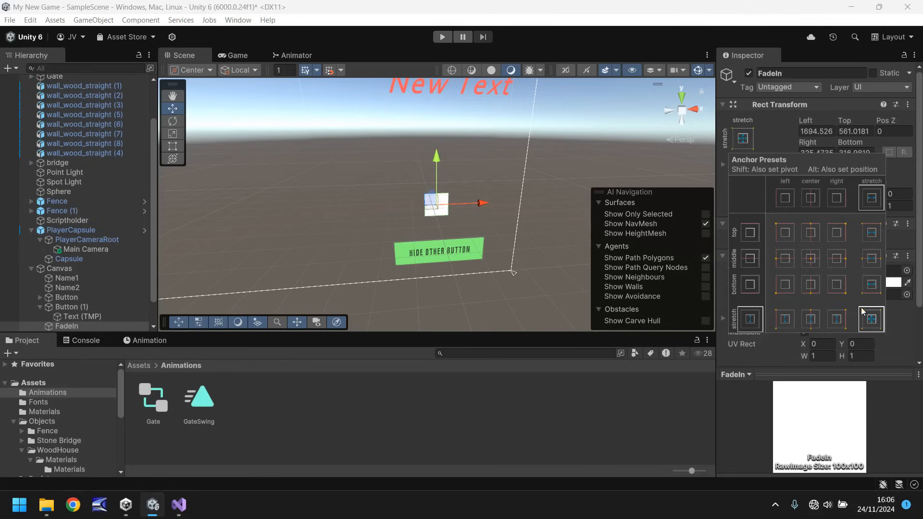
{"action": "left_click", "coordinate": [812, 131]}
{"action": "type", "text": "0"}
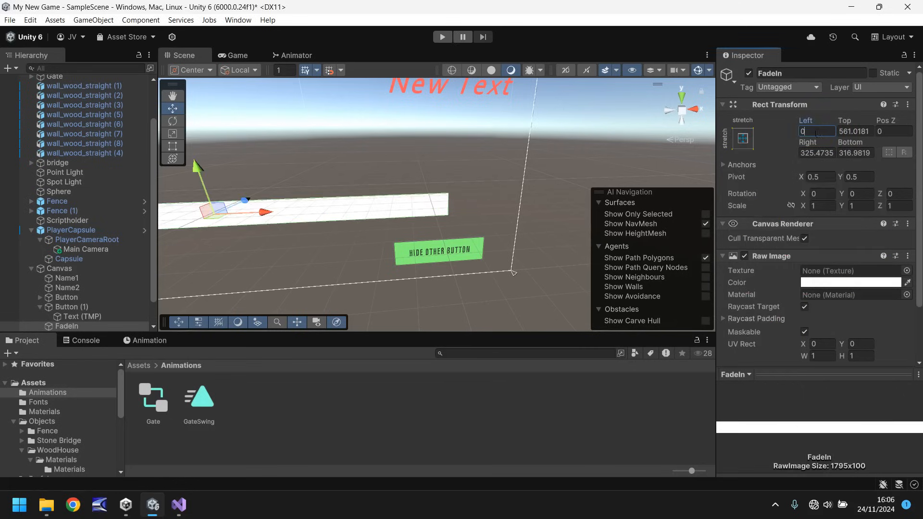
{"action": "left_click", "coordinate": [860, 130]}
{"action": "type", "text": "0"}
{"action": "left_click", "coordinate": [818, 153]}
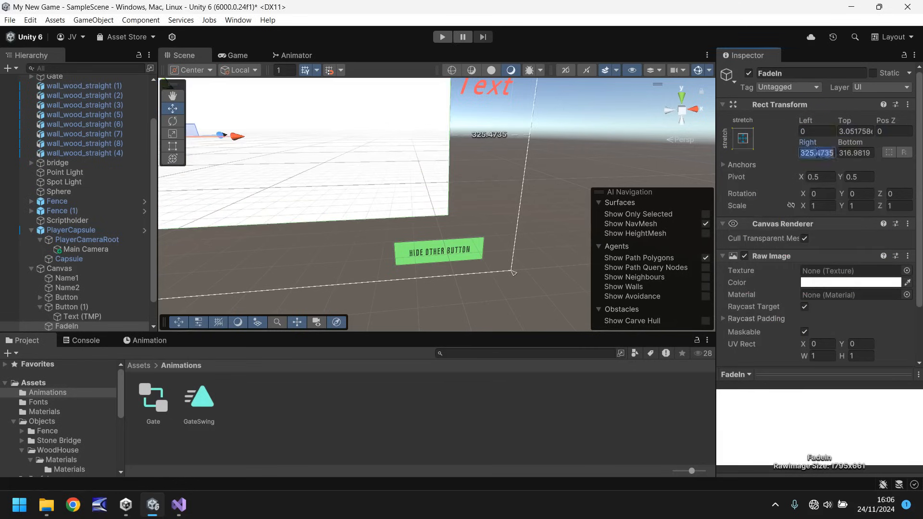
{"action": "type", "text": "0"}
{"action": "left_click", "coordinate": [855, 153]}
{"action": "type", "text": "0"}
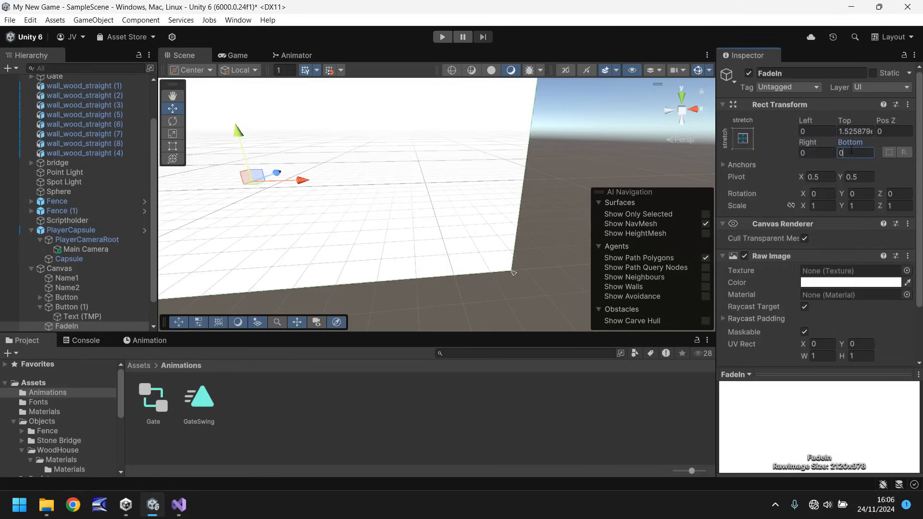
{"action": "left_click", "coordinate": [241, 56]}
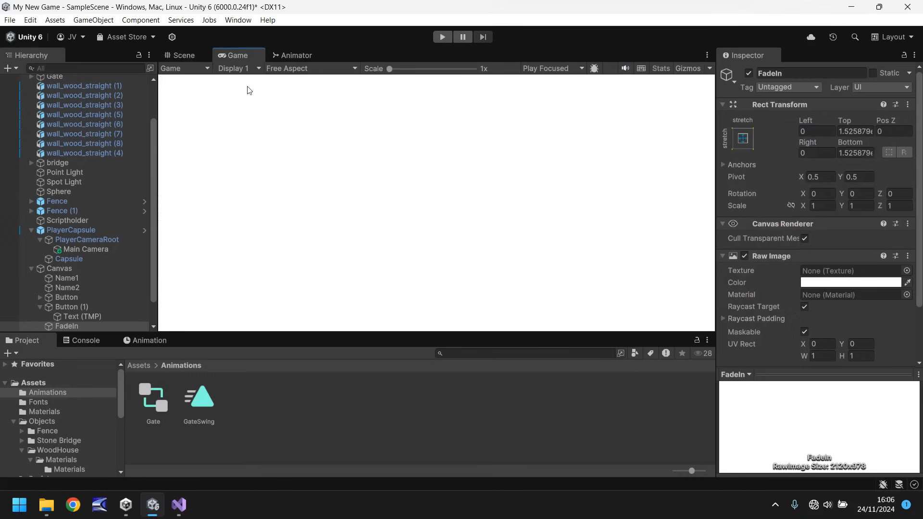
{"action": "left_click", "coordinate": [185, 57]}
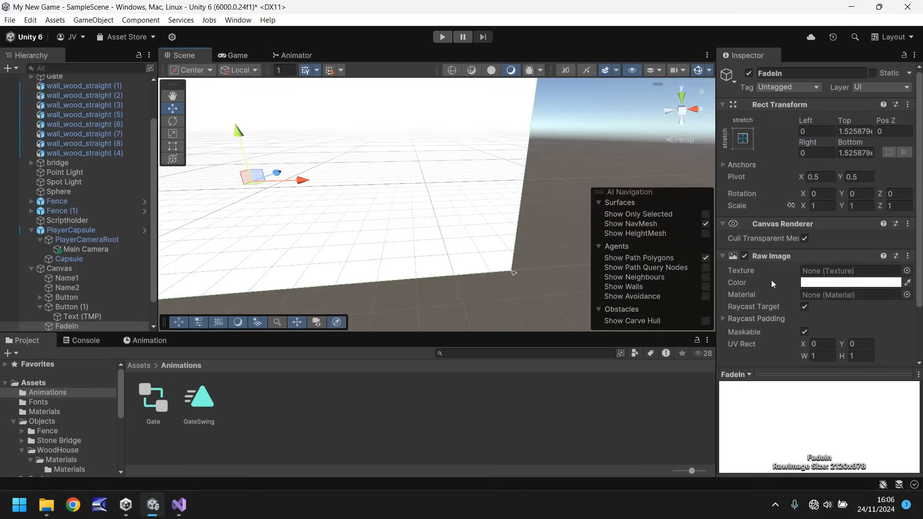
Step: Change the FadeIn raw image's color to black
{"action": "left_click", "coordinate": [827, 284]}
{"action": "left_click_drag", "start_coordinate": [835, 287], "coordinate": [901, 342]}
{"action": "left_click", "coordinate": [912, 192]}
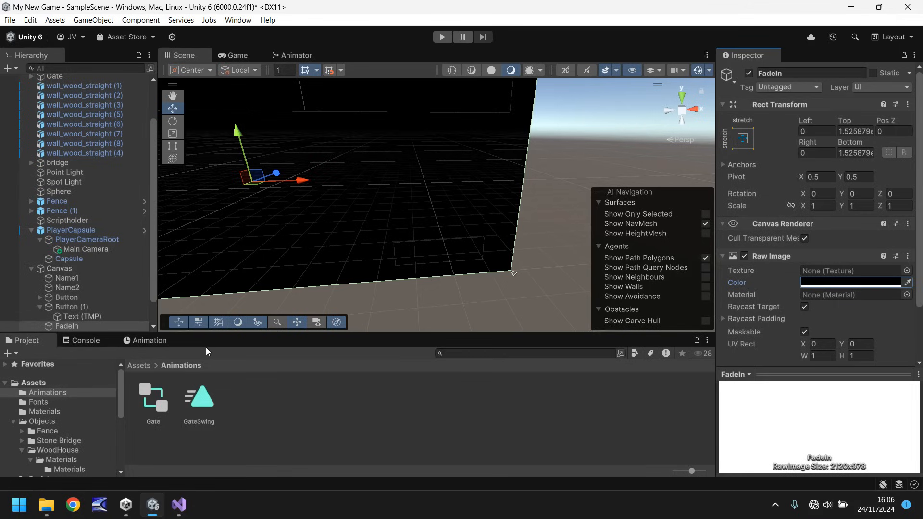
Step: Create a new animation clip for the FadeIn image, saved as FadeIn in the Animations folder
{"action": "left_click", "coordinate": [48, 392]}
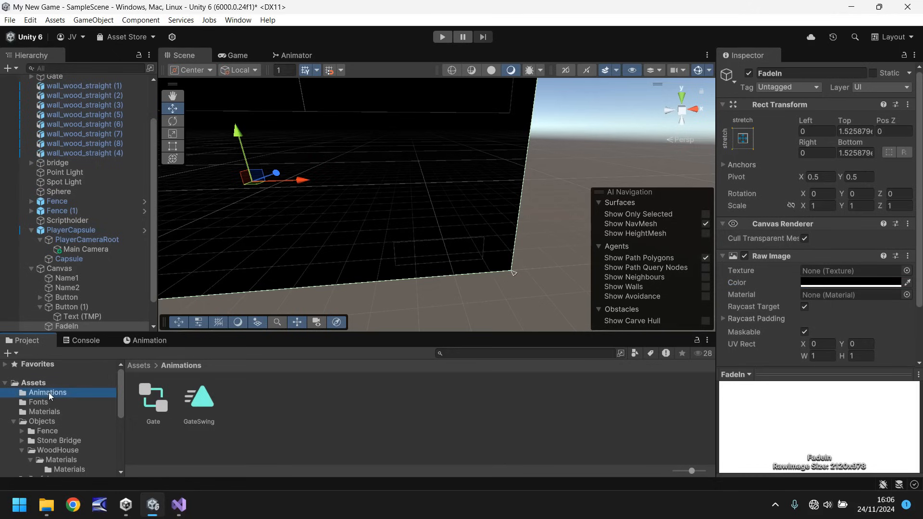
{"action": "left_click", "coordinate": [59, 327]}
{"action": "scroll", "coordinate": [65, 312], "scroll_direction": "down", "scroll_amount": 3}
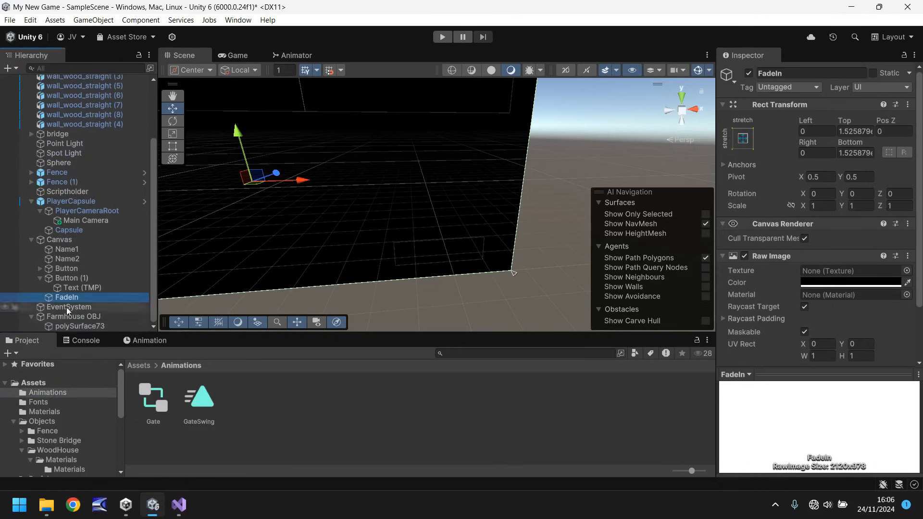
{"action": "left_click", "coordinate": [145, 341]}
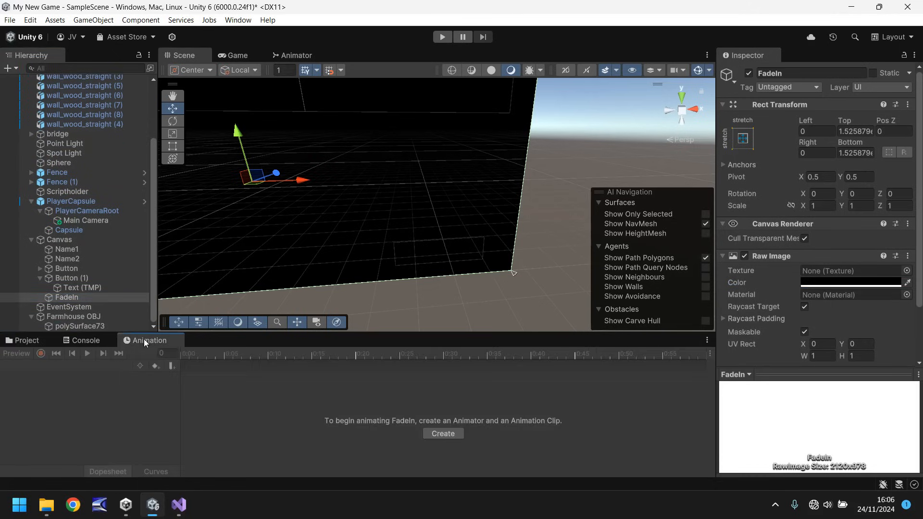
{"action": "left_click", "coordinate": [443, 433]}
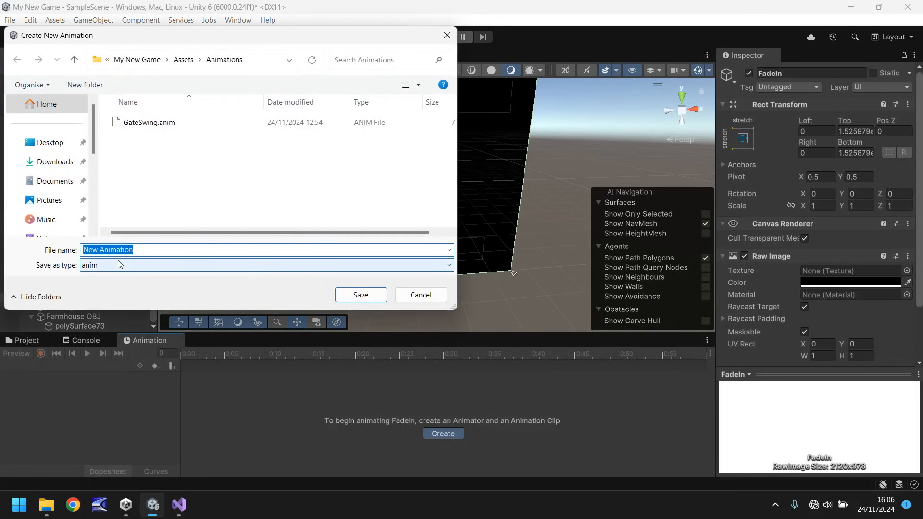
{"action": "type", "text": "FadeIn"}
{"action": "key", "text": "Return"}
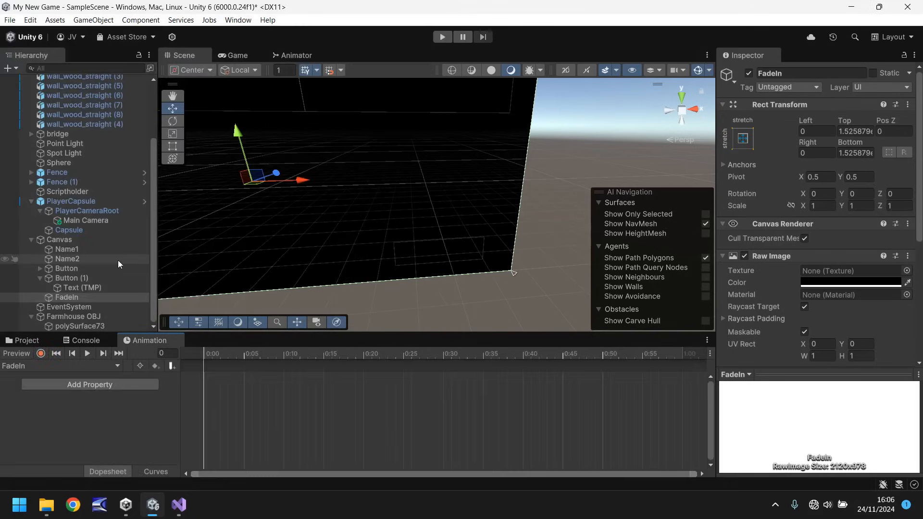
Step: Start recording the FadeIn animation and key the image color's alpha at 255 on frame 0
{"action": "left_click", "coordinate": [41, 353]}
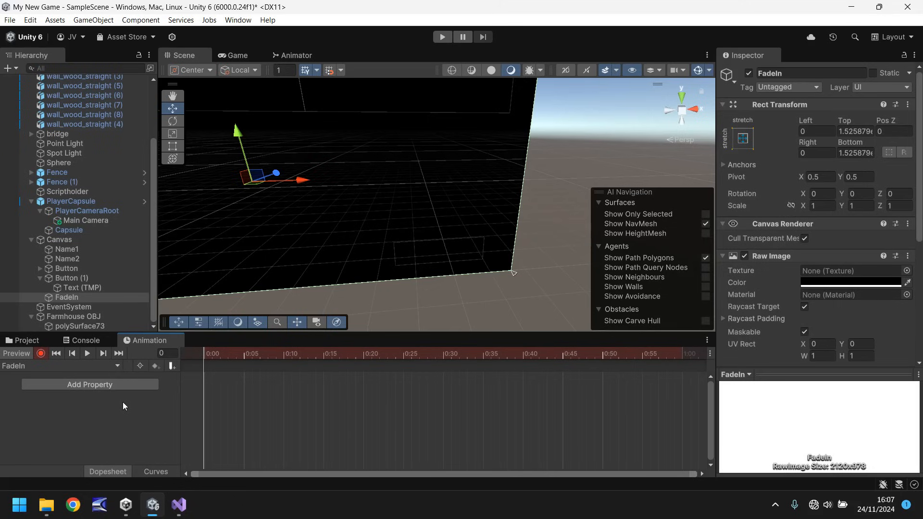
{"action": "left_click", "coordinate": [871, 284]}
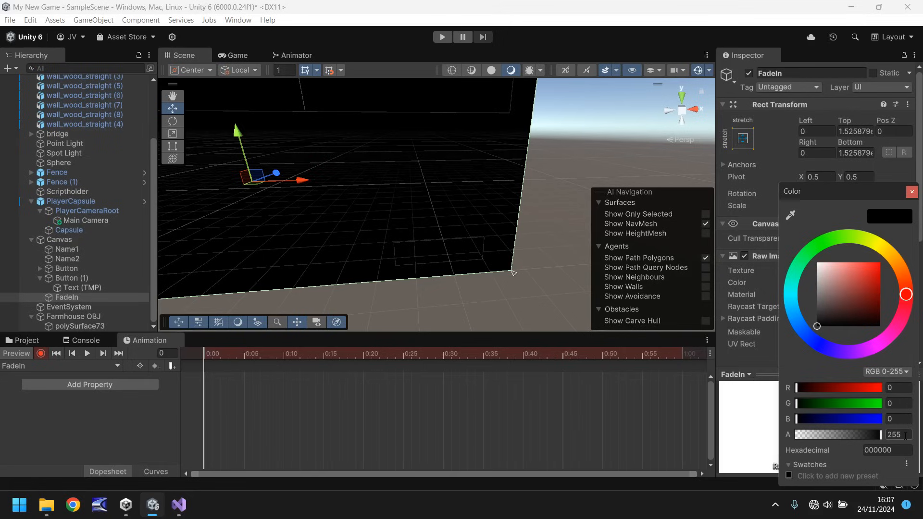
{"action": "left_click_drag", "start_coordinate": [905, 436], "coordinate": [887, 438]}
{"action": "type", "text": "255"}
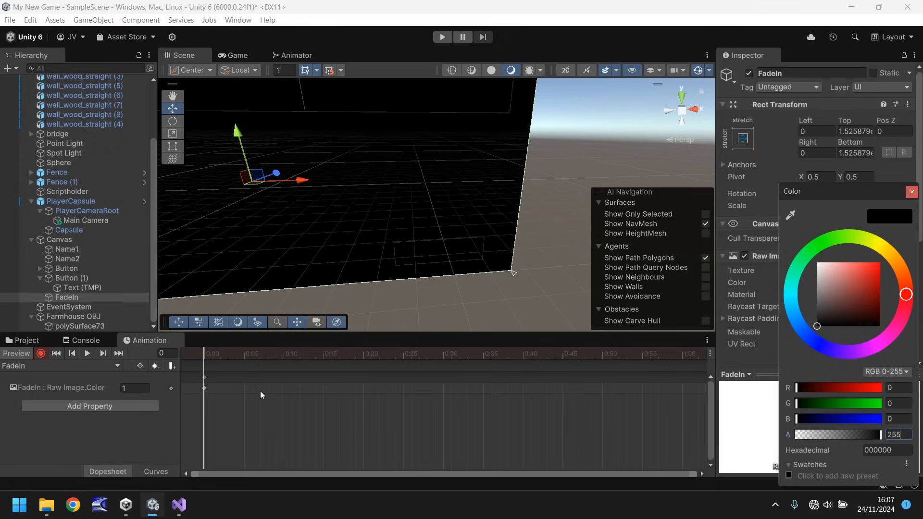
Step: Key the FadeIn image color's alpha at 0 on frame 180 and stop recording the animation
{"action": "left_click", "coordinate": [165, 354]}
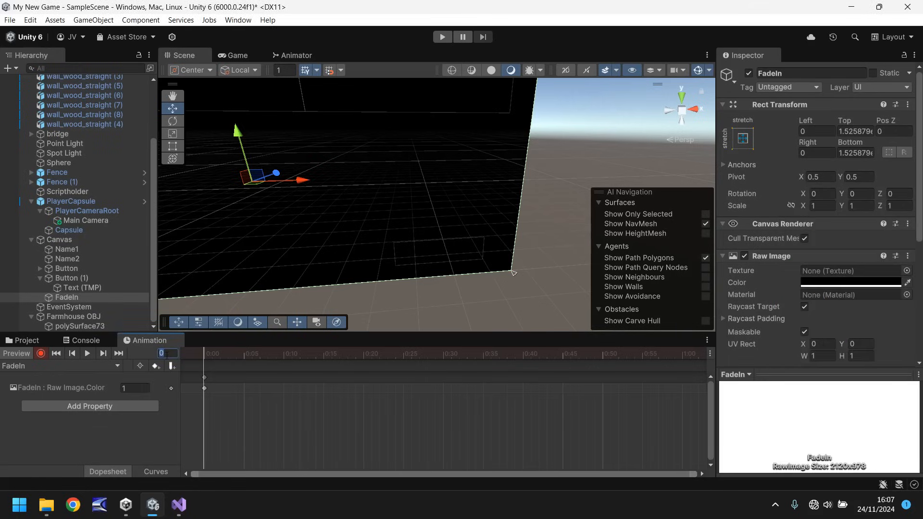
{"action": "type", "text": "30"}
{"action": "left_click_drag", "start_coordinate": [177, 355], "coordinate": [162, 353]}
{"action": "type", "text": "180"}
{"action": "key", "text": "Return"}
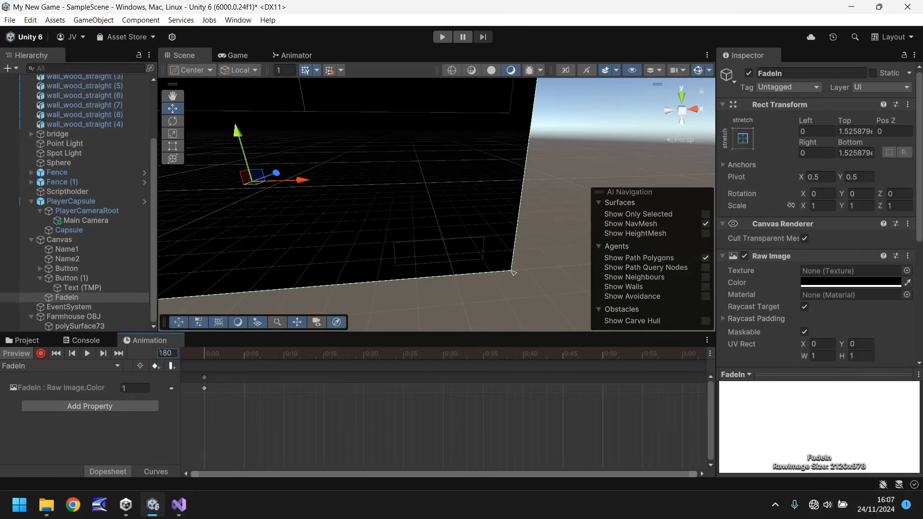
{"action": "left_click", "coordinate": [852, 282]}
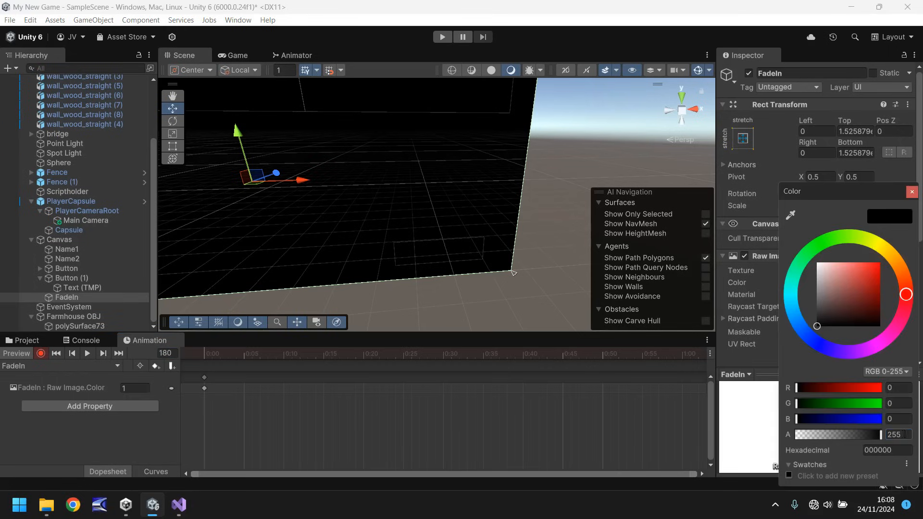
{"action": "type", "text": "0"}
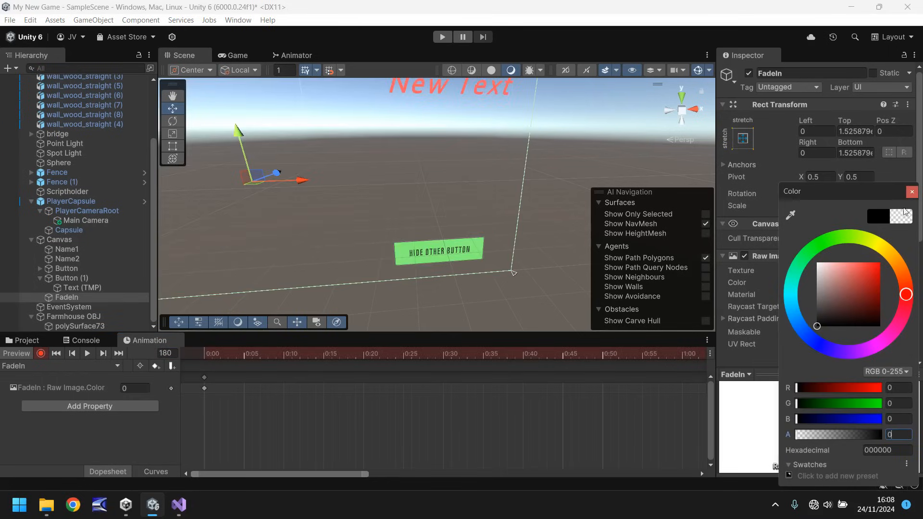
{"action": "left_click", "coordinate": [912, 192]}
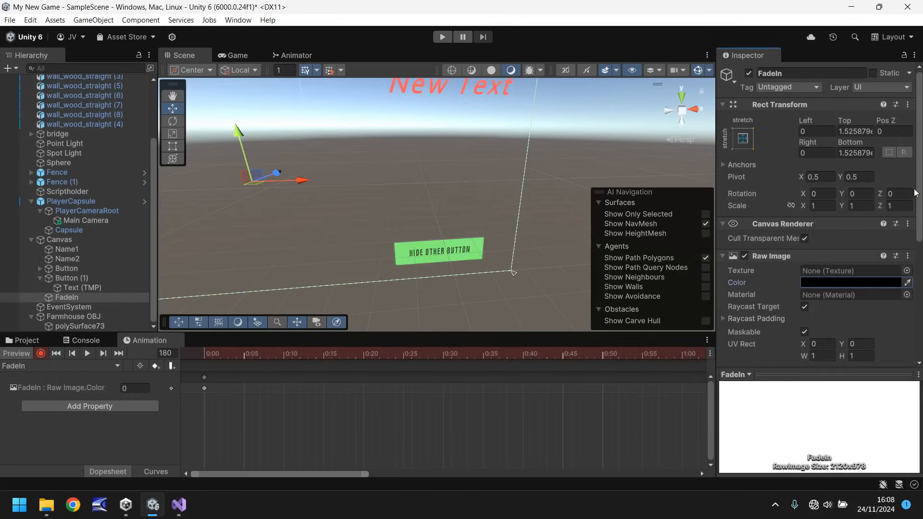
{"action": "left_click", "coordinate": [41, 353]}
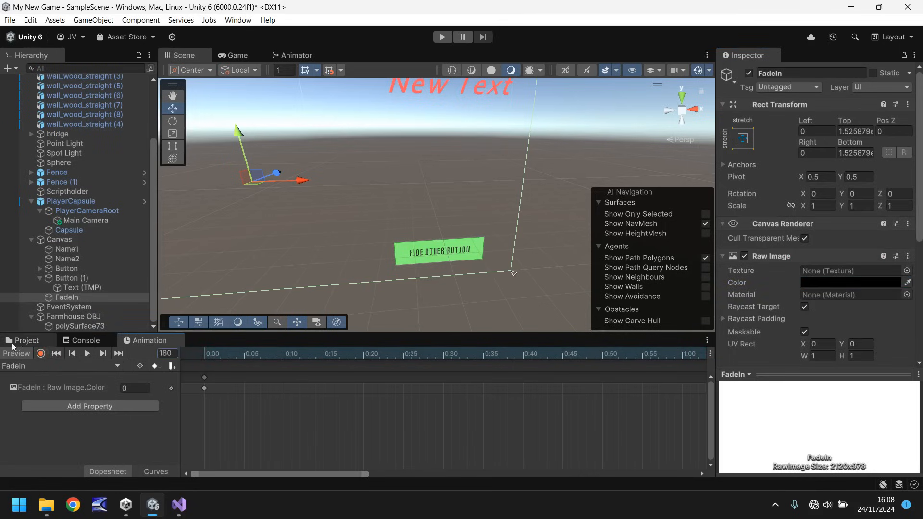
Step: Turn off Loop Time for the FadeIn animation clip, then run the game to test the fade and stop it
{"action": "left_click", "coordinate": [27, 341]}
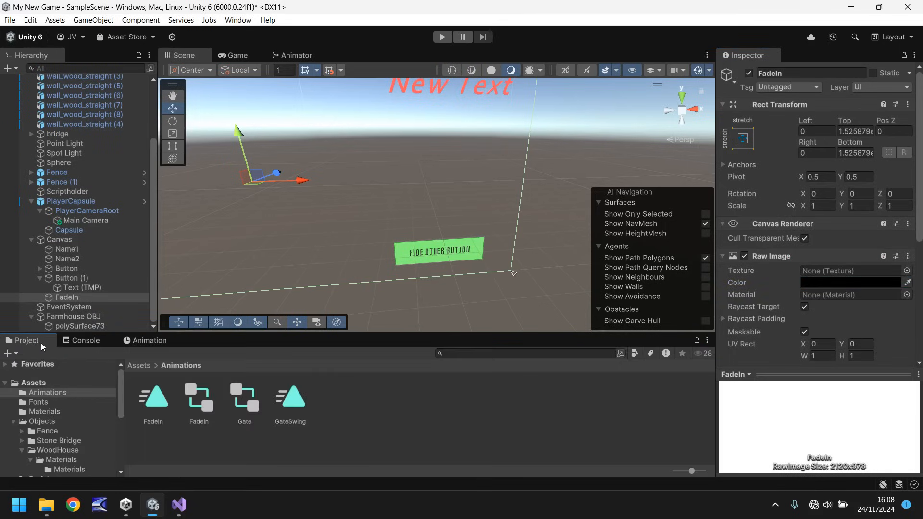
{"action": "left_click", "coordinate": [147, 397]}
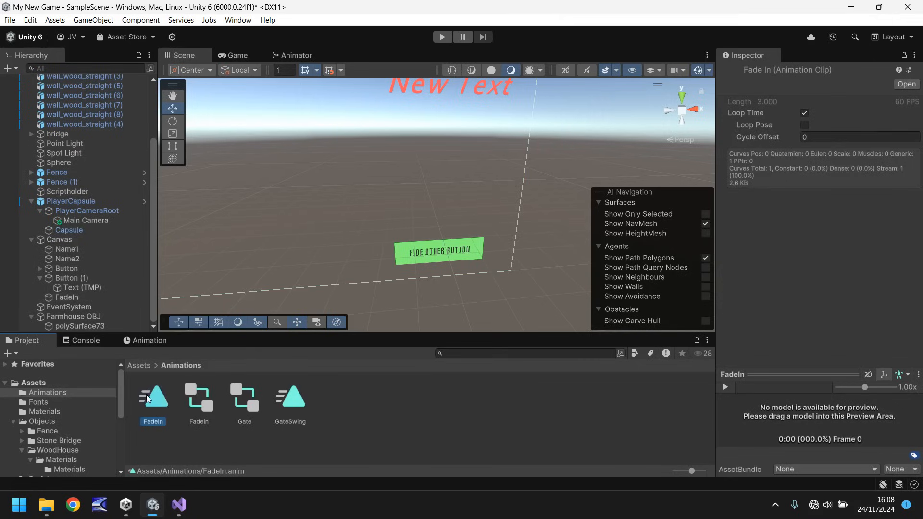
{"action": "left_click", "coordinate": [804, 113]}
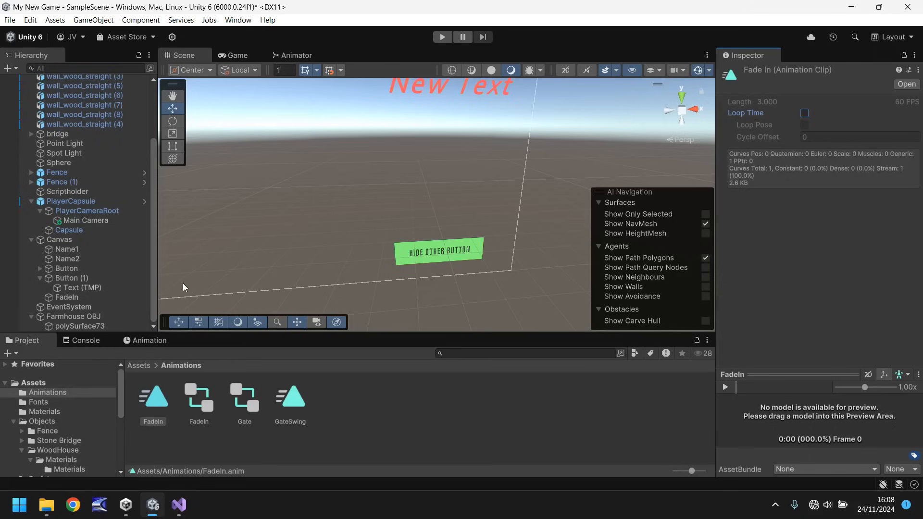
{"action": "left_click", "coordinate": [442, 38]}
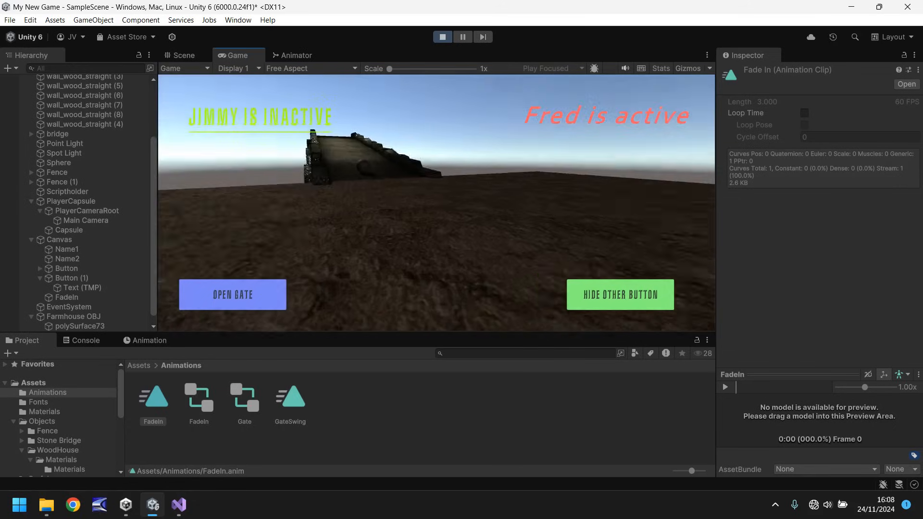
{"action": "key", "text": "ctrl+p"}
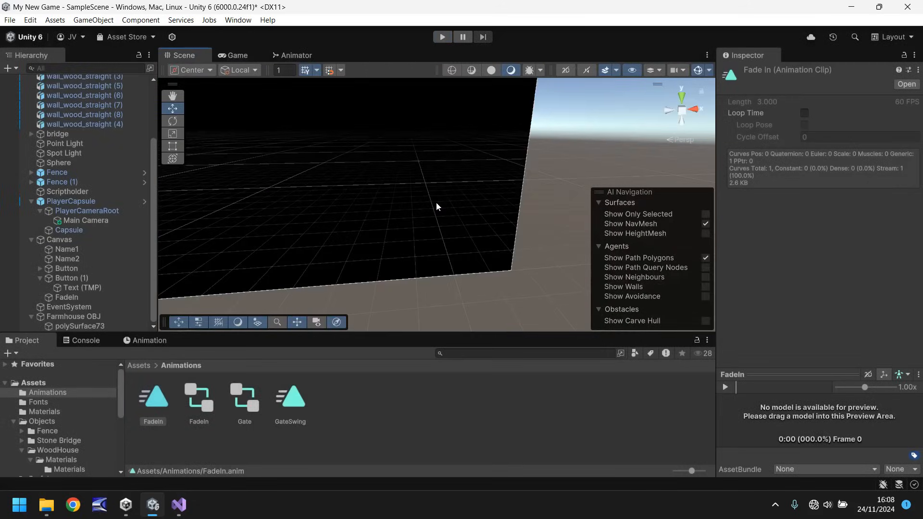
Step: Move FadeIn above both buttons in the Canvas hierarchy, directly after Name2, and run the game to test it
{"action": "left_click", "coordinate": [67, 297]}
{"action": "left_click_drag", "start_coordinate": [67, 297], "coordinate": [71, 266]}
{"action": "left_click", "coordinate": [442, 37]}
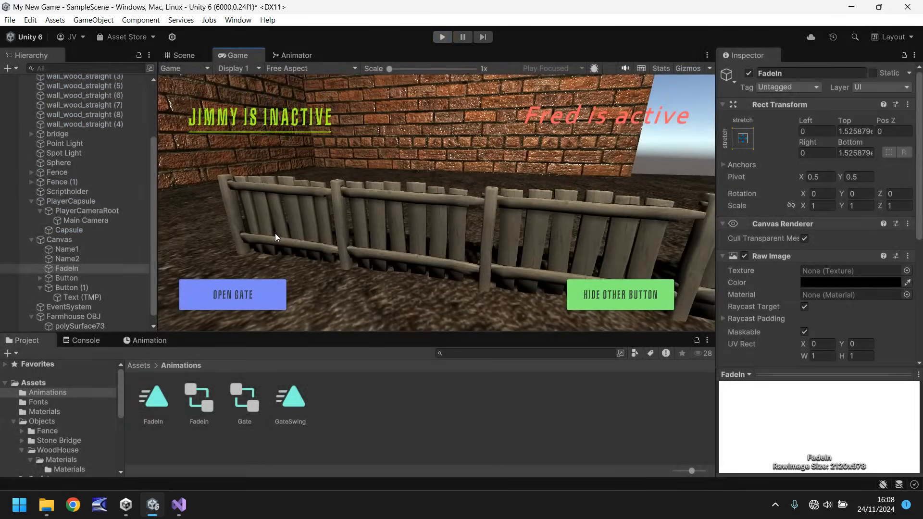
Step: Stop the game and move FadeIn to the start of the Canvas children, above Name1
{"action": "key", "text": "ctrl+p"}
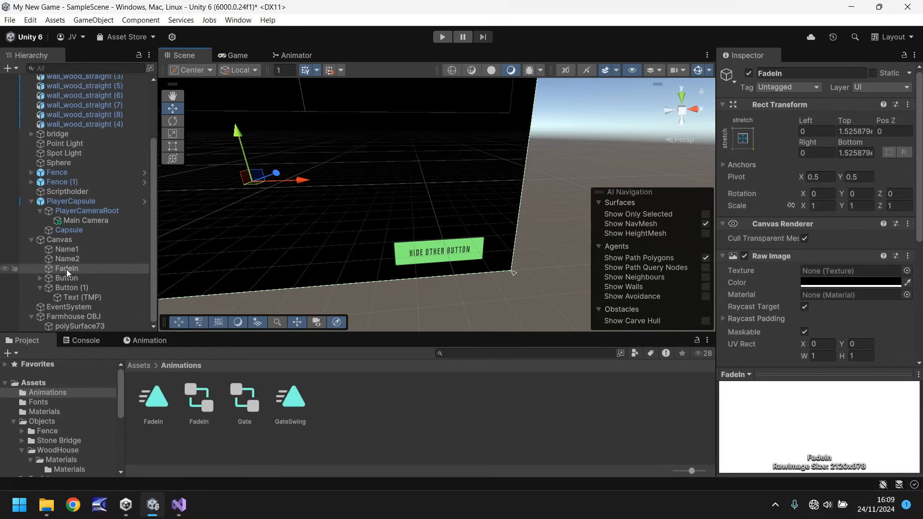
{"action": "left_click_drag", "start_coordinate": [67, 268], "coordinate": [74, 248]}
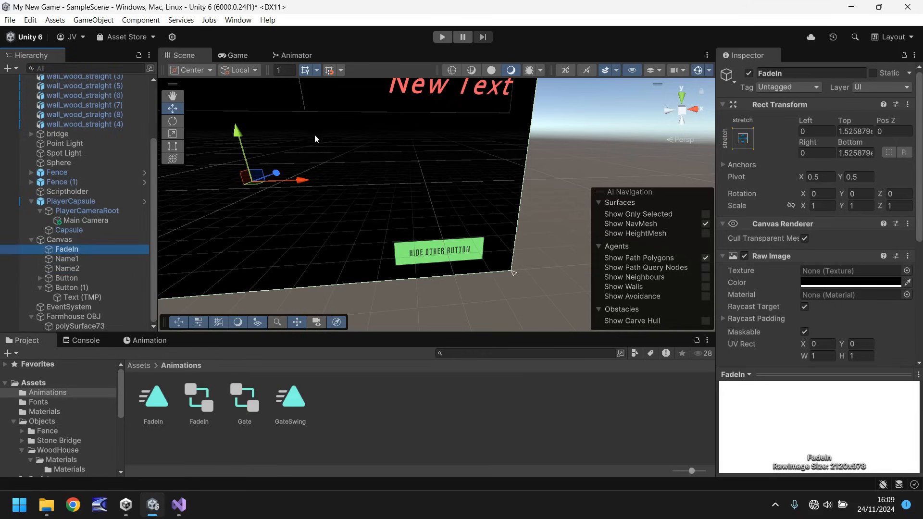
{"action": "middle_click_drag", "start_coordinate": [296, 128], "coordinate": [472, 206]}
{"action": "scroll", "coordinate": [307, 184], "scroll_direction": "down", "scroll_amount": 4}
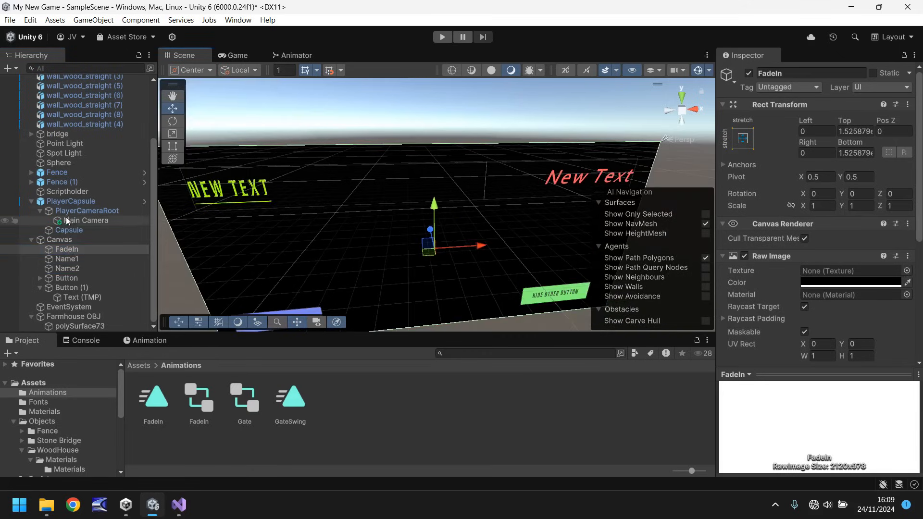
Step: Collapse Button (1) and move FadeIn to the end of the Canvas children, directly after Button (1)
{"action": "left_click", "coordinate": [41, 287]}
{"action": "left_click_drag", "start_coordinate": [66, 260], "coordinate": [69, 301]}
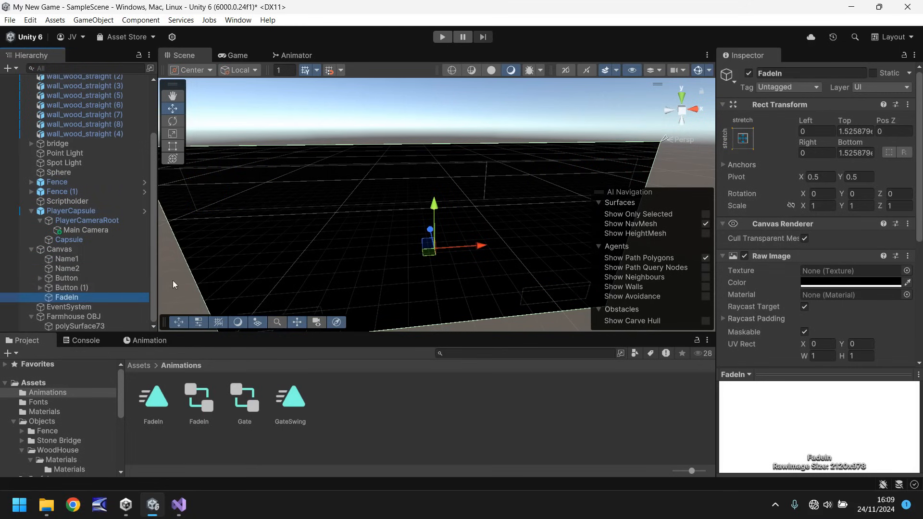
{"action": "middle_click_drag", "start_coordinate": [370, 269], "coordinate": [309, 169]}
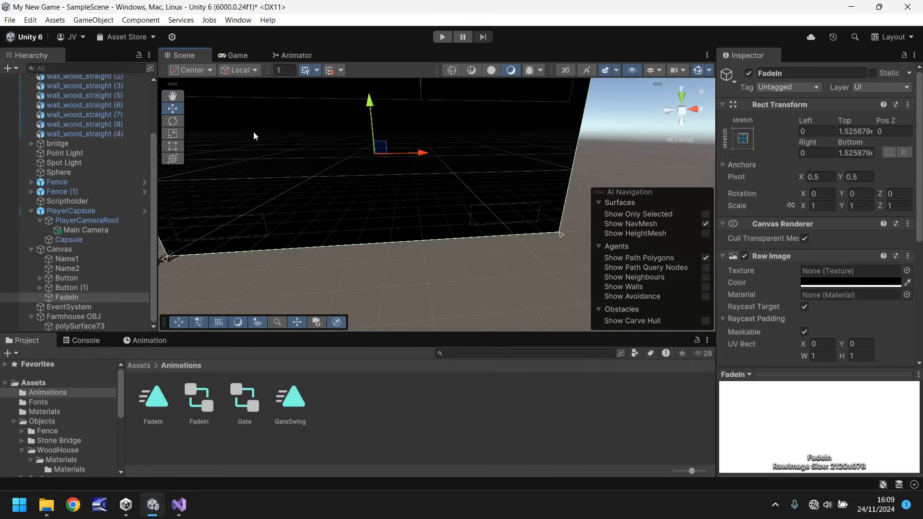
Step: Add a TextMeshPro UI text to the Canvas, anchor it to the bottom center, and name it Subtitles
{"action": "left_click", "coordinate": [94, 19]}
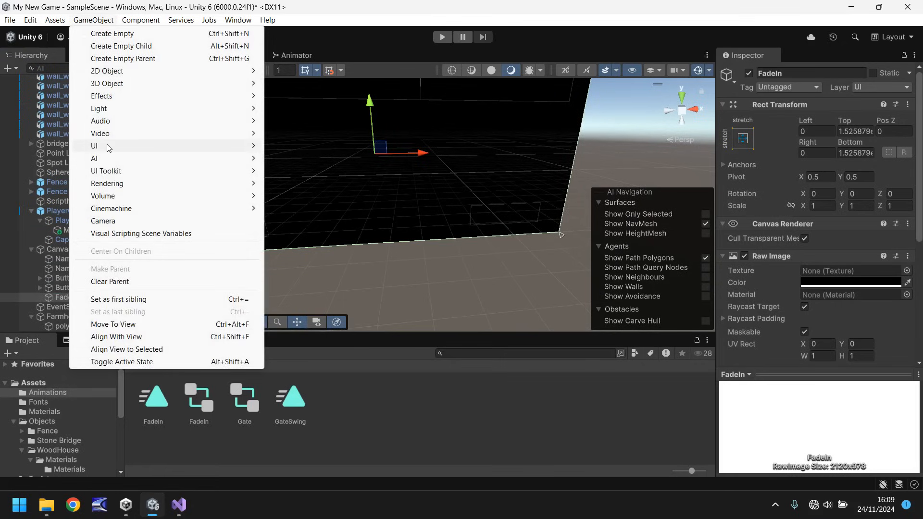
{"action": "mouse_move", "coordinate": [117, 148]}
{"action": "left_click", "coordinate": [318, 159]}
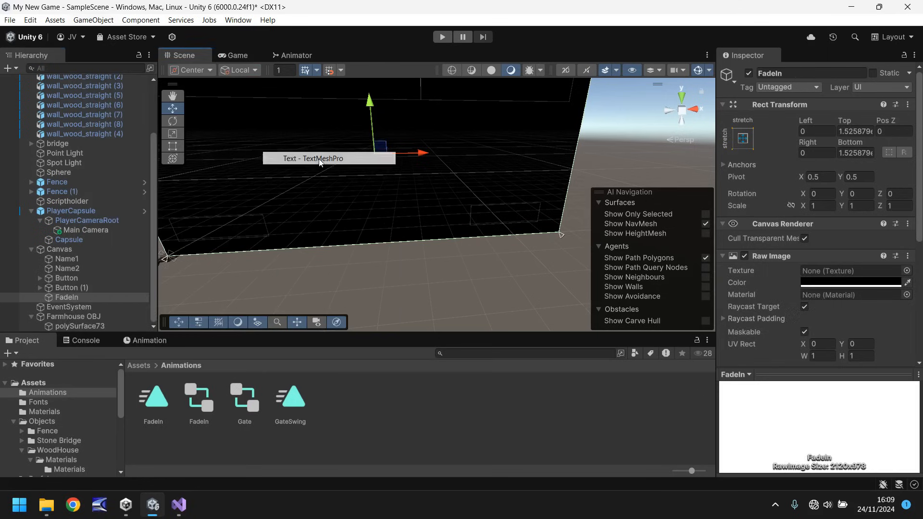
{"action": "left_click", "coordinate": [742, 138]}
{"action": "left_click", "coordinate": [810, 284]}
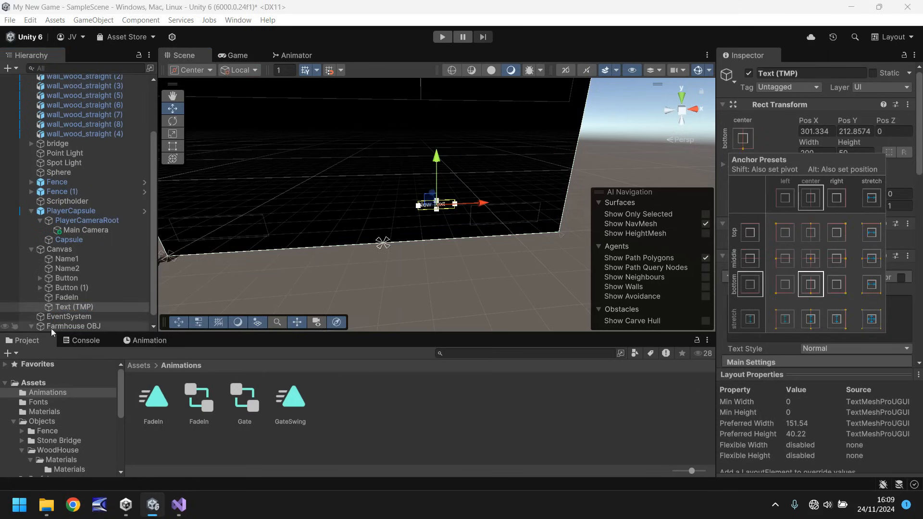
{"action": "left_click", "coordinate": [59, 311]}
{"action": "type", "text": "Subtitles"}
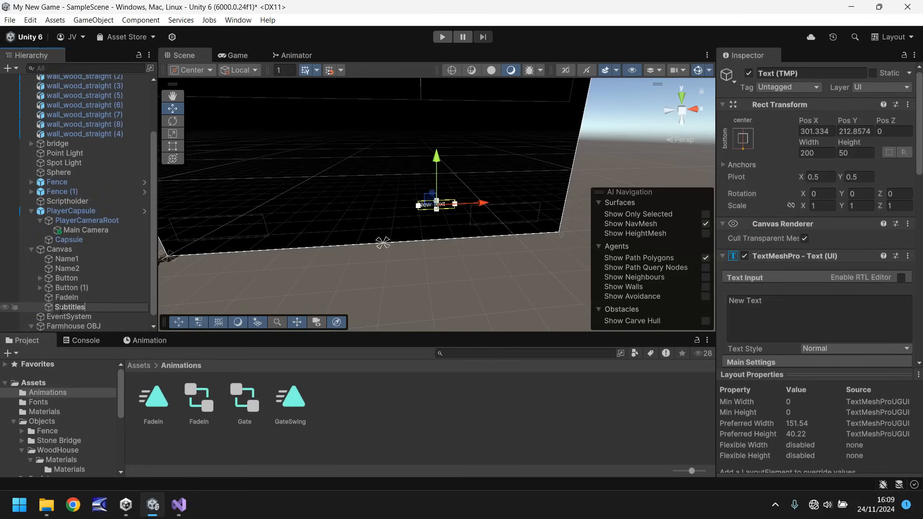
{"action": "key", "text": "Return"}
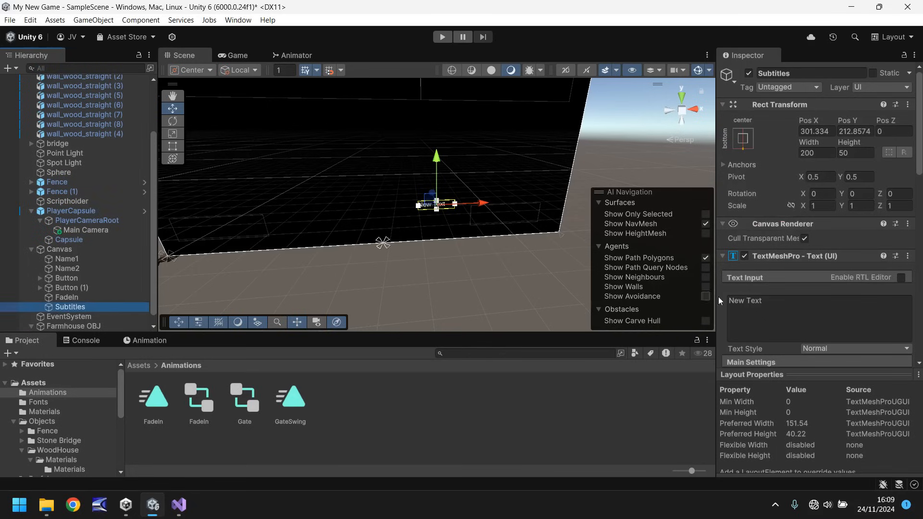
Step: Set the Subtitles text's Pos X to 0 and its font size to 50
{"action": "left_click", "coordinate": [825, 131]}
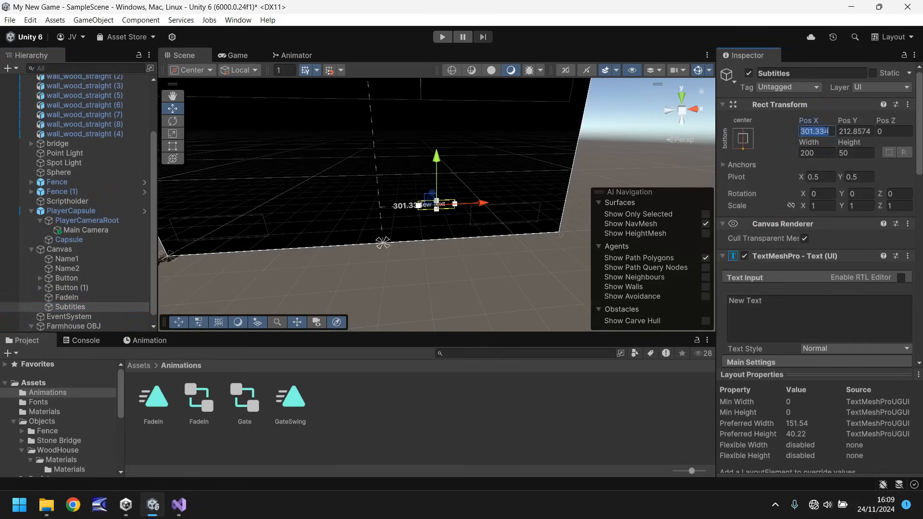
{"action": "type", "text": "0"}
{"action": "scroll", "coordinate": [850, 353], "scroll_direction": "down", "scroll_amount": 3}
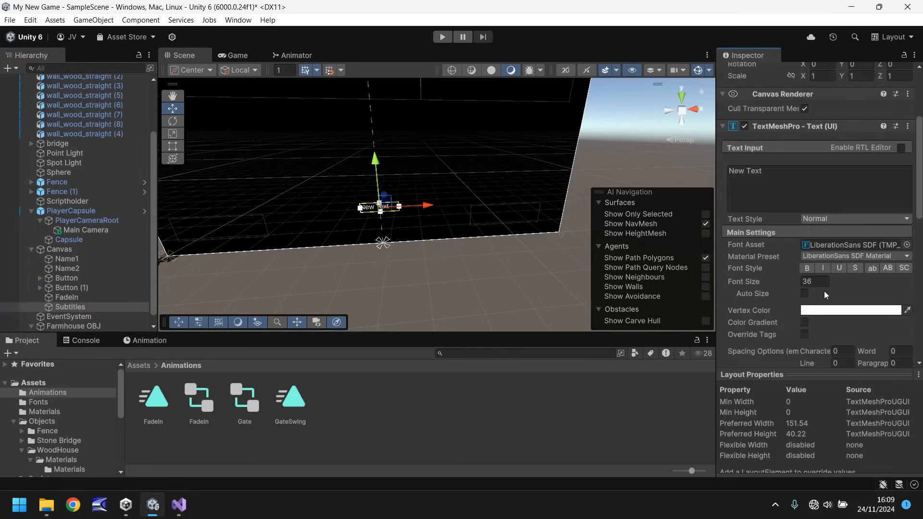
{"action": "left_click", "coordinate": [816, 280]}
{"action": "type", "text": "50"}
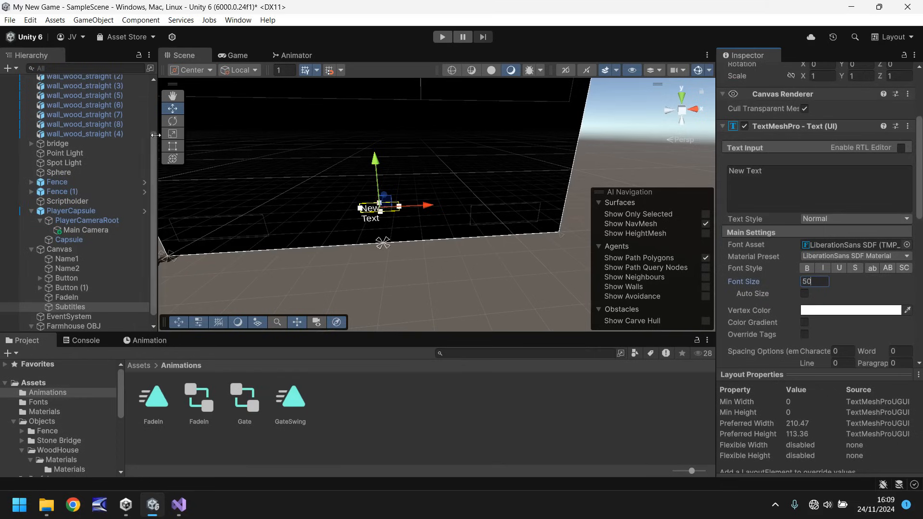
{"action": "key", "text": "Return"}
Step: Enlarge the Subtitles text box with the Rect tool to span most of the gap between the two buttons, about 120 high
{"action": "left_click", "coordinate": [175, 147]}
{"action": "left_click_drag", "start_coordinate": [360, 205], "coordinate": [220, 194]}
{"action": "left_click_drag", "start_coordinate": [316, 207], "coordinate": [388, 218]}
Step: Enter "These are some subtitles for the game" as the Subtitles text and widen its box to about 863 to fit one line
{"action": "left_click", "coordinate": [809, 178]}
{"action": "type", "text": "The"}
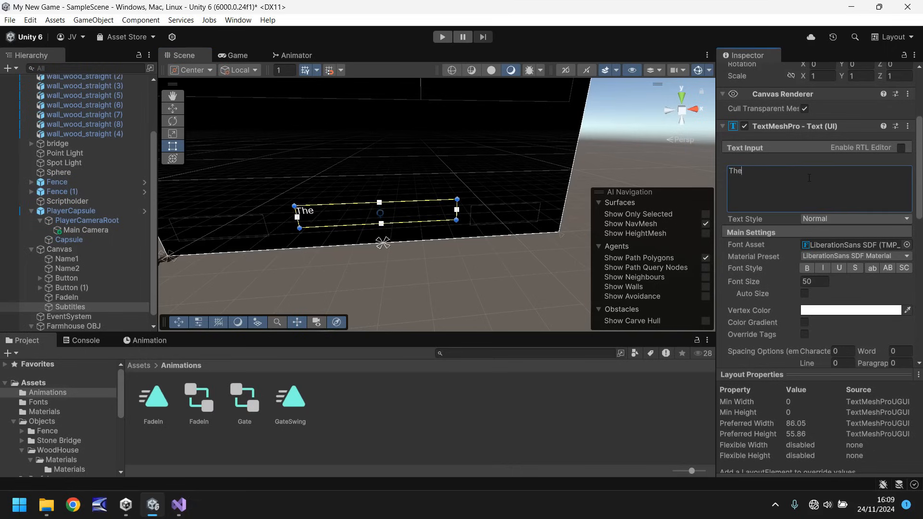
{"action": "type", "text": "se are some subtit"}
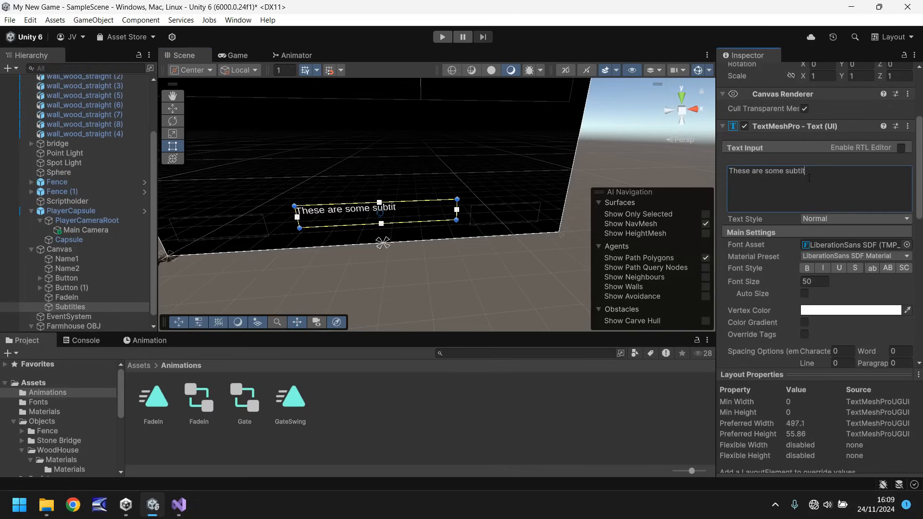
{"action": "type", "text": "les for the game"}
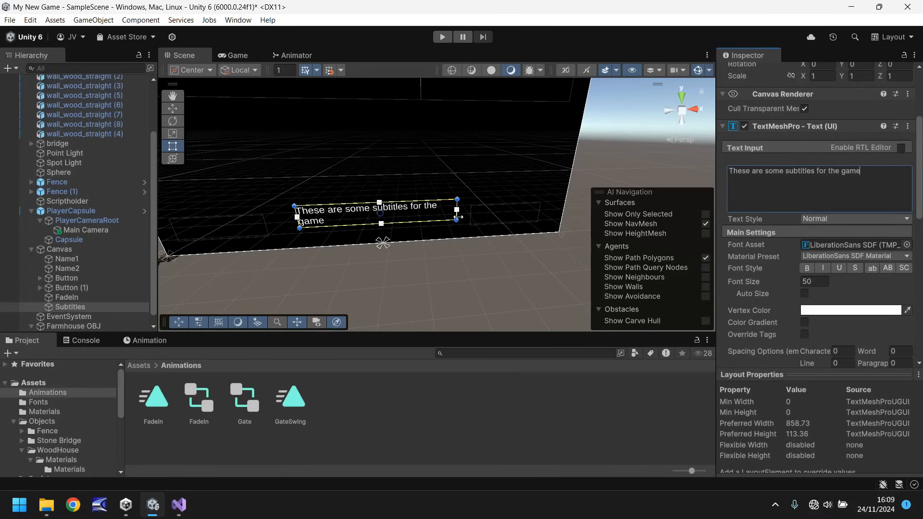
{"action": "left_click_drag", "start_coordinate": [457, 210], "coordinate": [462, 209]}
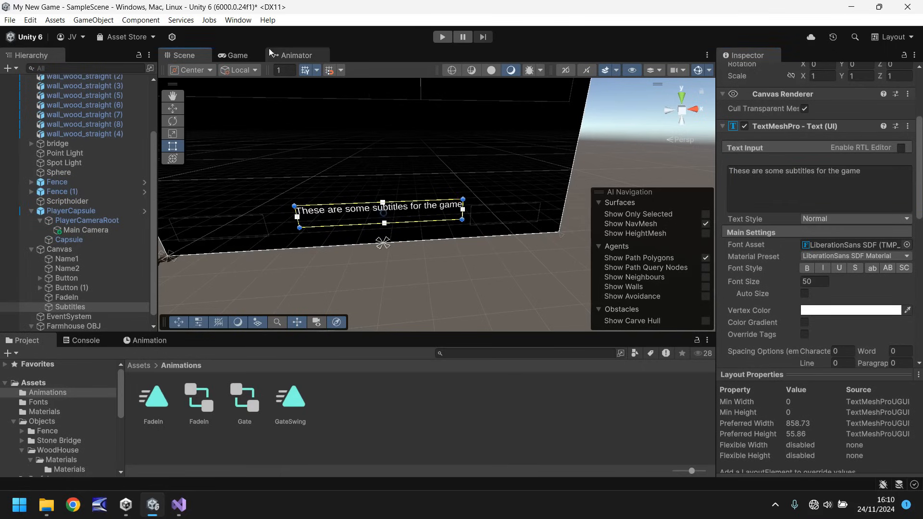
Step: Move Subtitles directly above FadeIn in the Canvas hierarchy, running and stopping the game before and after to test the fade
{"action": "left_click", "coordinate": [442, 37]}
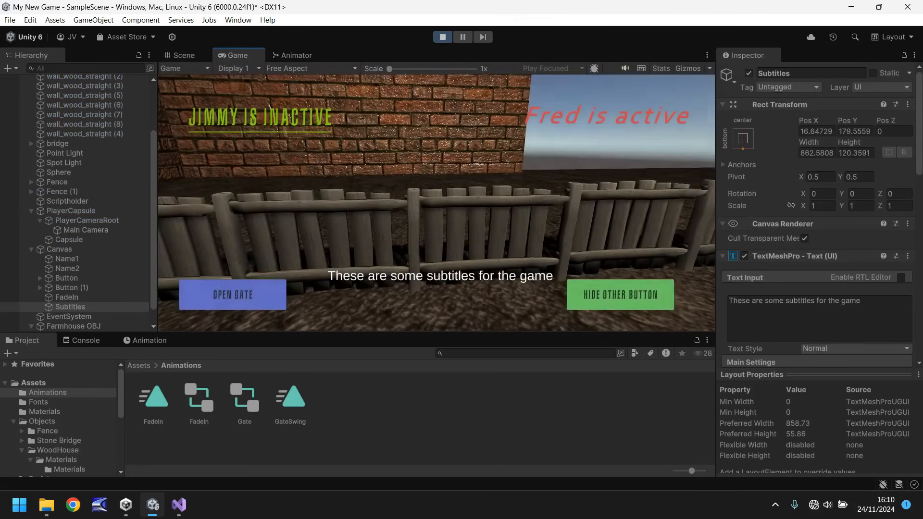
{"action": "key", "text": "ctrl+p"}
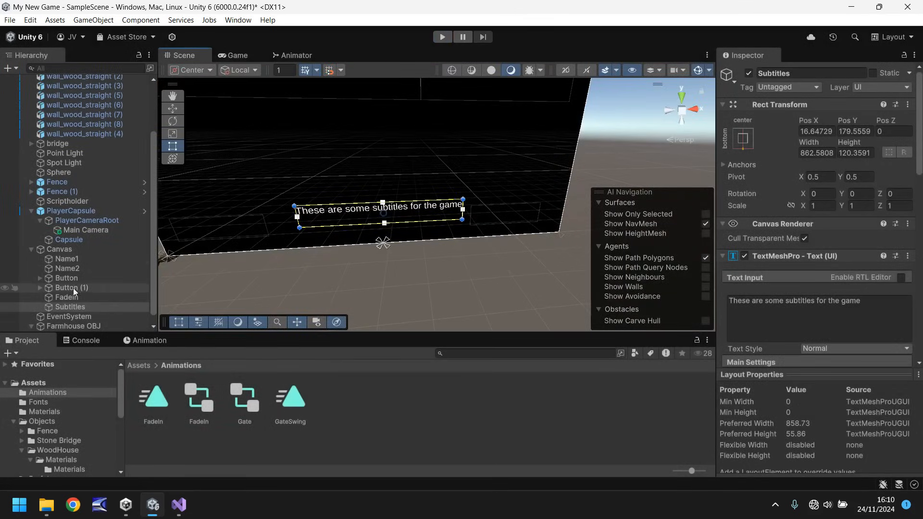
{"action": "left_click_drag", "start_coordinate": [66, 307], "coordinate": [70, 293]}
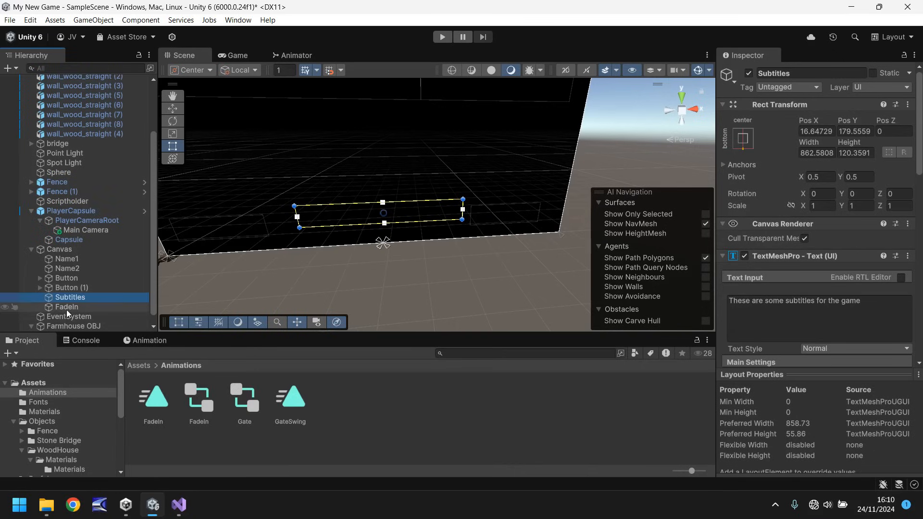
{"action": "left_click", "coordinate": [442, 37]}
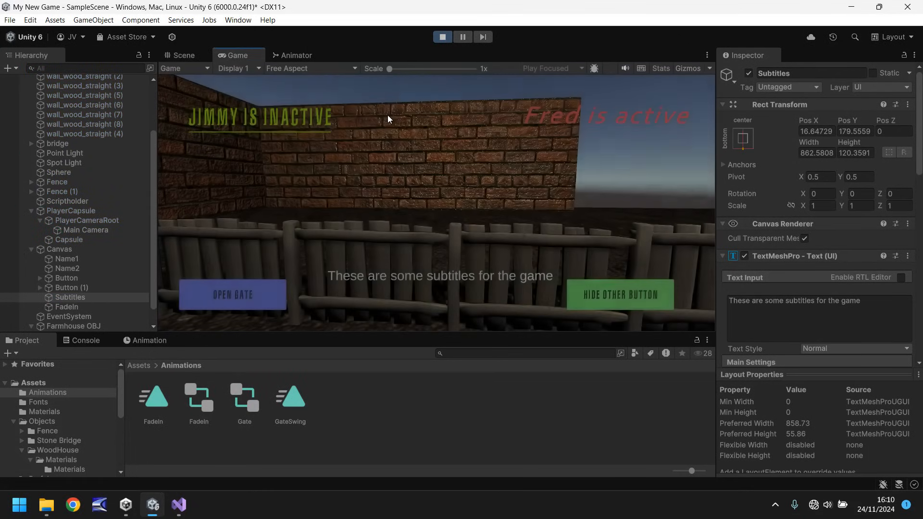
{"action": "key", "text": "ctrl+p"}
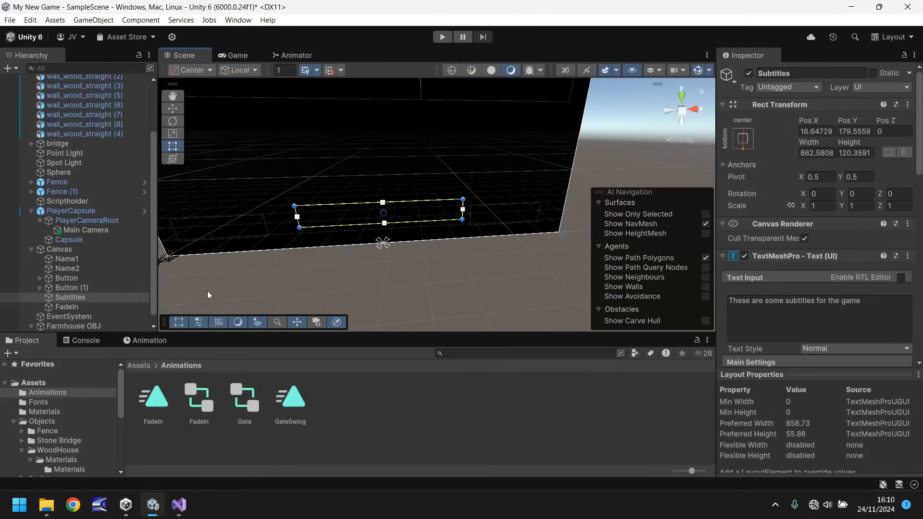
Step: Move the FadeIn animation's end keyframe to 0:30 while recording, then run the game to test the faster fade and stop it
{"action": "left_click", "coordinate": [59, 307]}
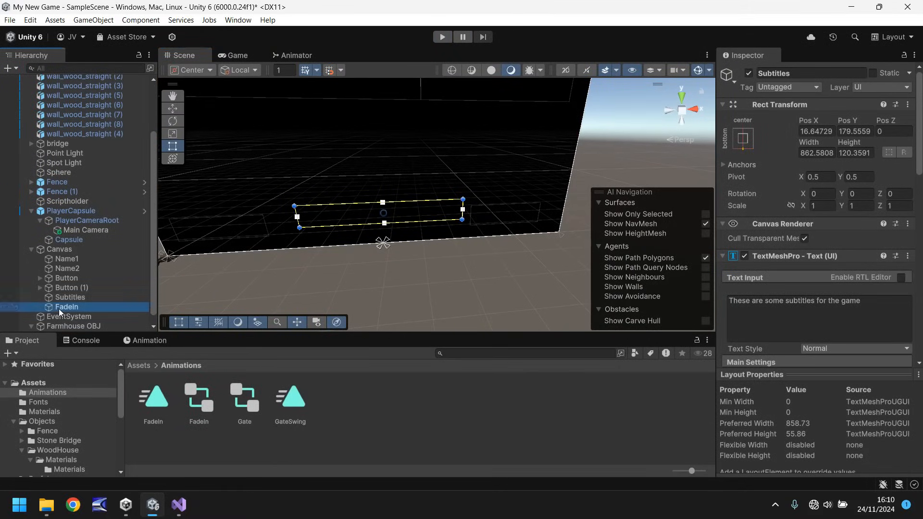
{"action": "left_click", "coordinate": [149, 341]}
{"action": "left_click", "coordinate": [40, 354]}
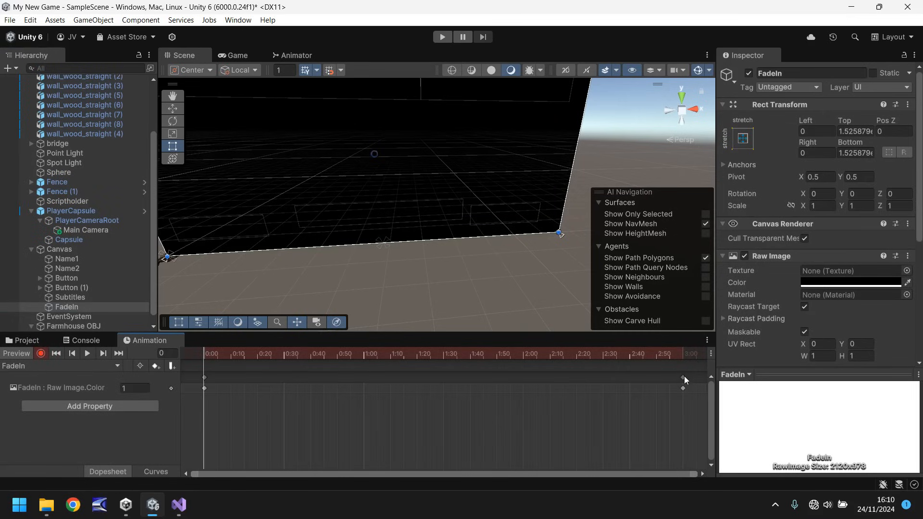
{"action": "left_click_drag", "start_coordinate": [683, 377], "coordinate": [282, 372]}
{"action": "left_click", "coordinate": [41, 353]}
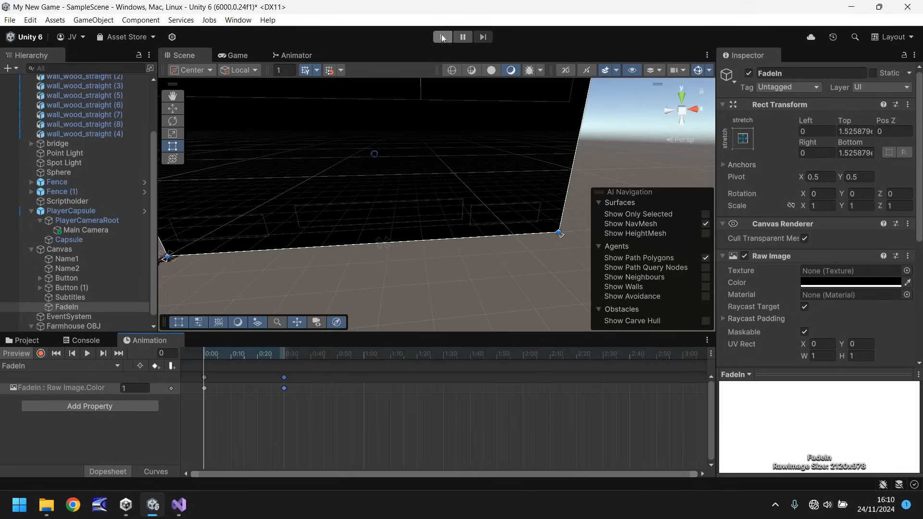
{"action": "left_click", "coordinate": [442, 38]}
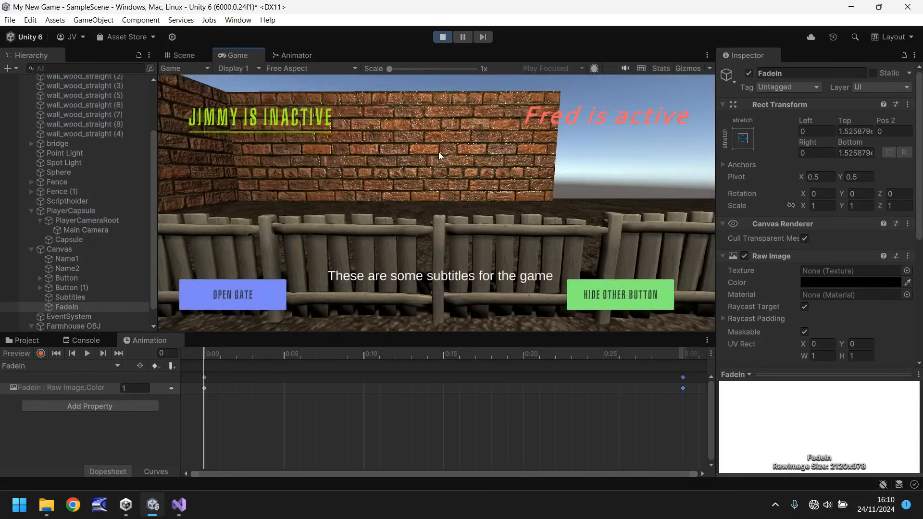
{"action": "key", "text": "ctrl+p"}
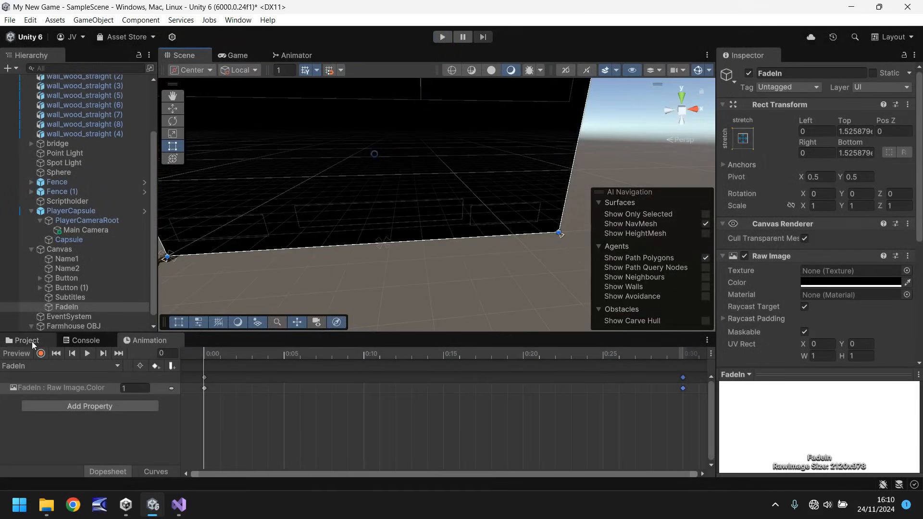
Step: Return to the project assets and deactivate the FadeIn object
{"action": "left_click", "coordinate": [30, 342]}
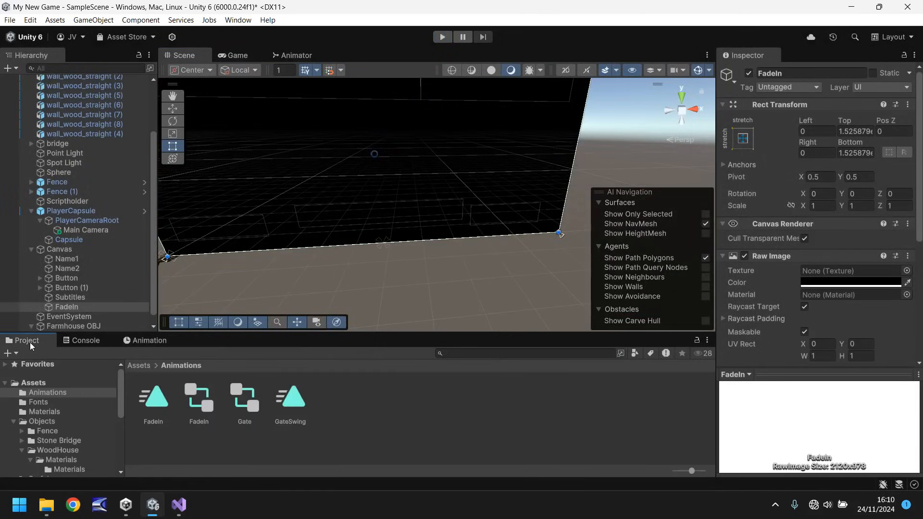
{"action": "left_click", "coordinate": [66, 306]}
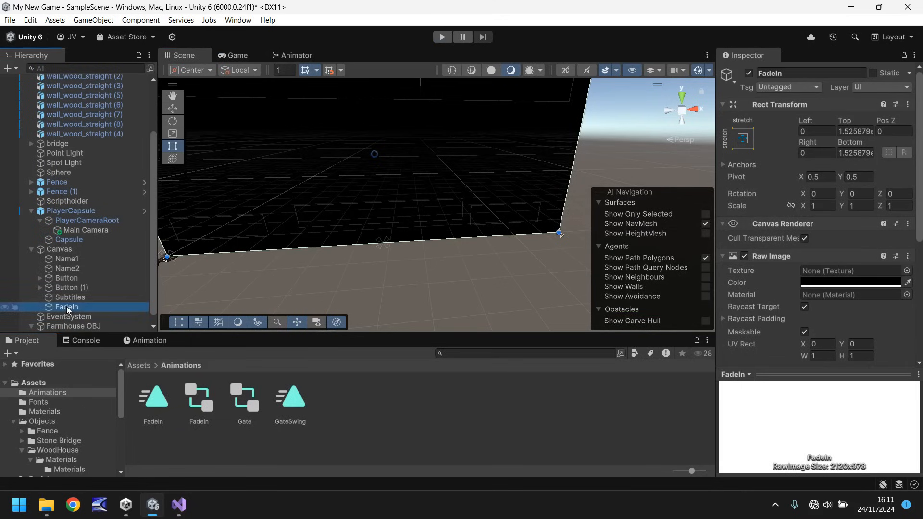
{"action": "left_click", "coordinate": [749, 73]}
Step: Add a new UI Raw Image to the Canvas and name it FadeOut
{"action": "left_click", "coordinate": [93, 19]}
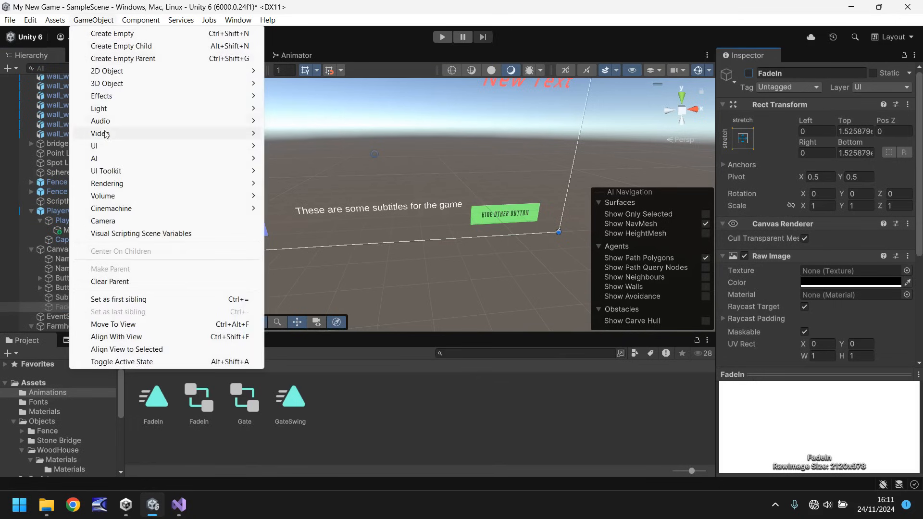
{"action": "mouse_move", "coordinate": [115, 145]}
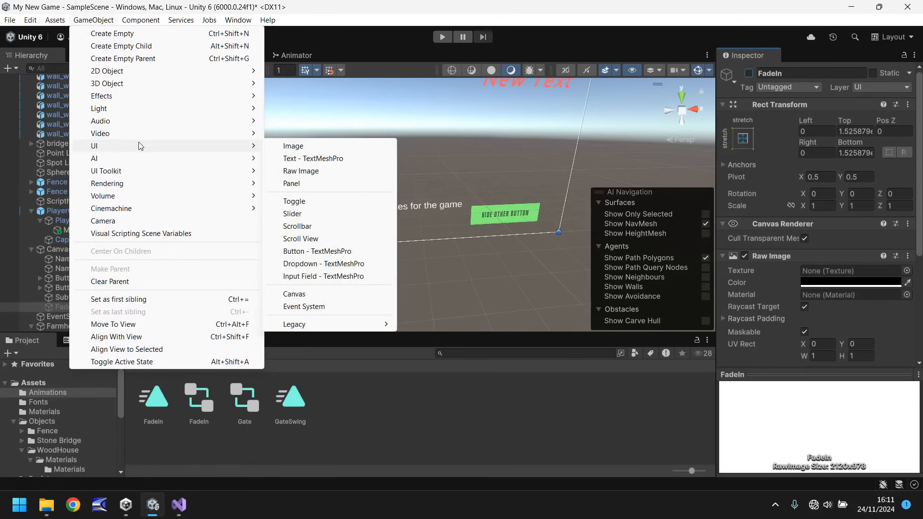
{"action": "left_click", "coordinate": [315, 171]}
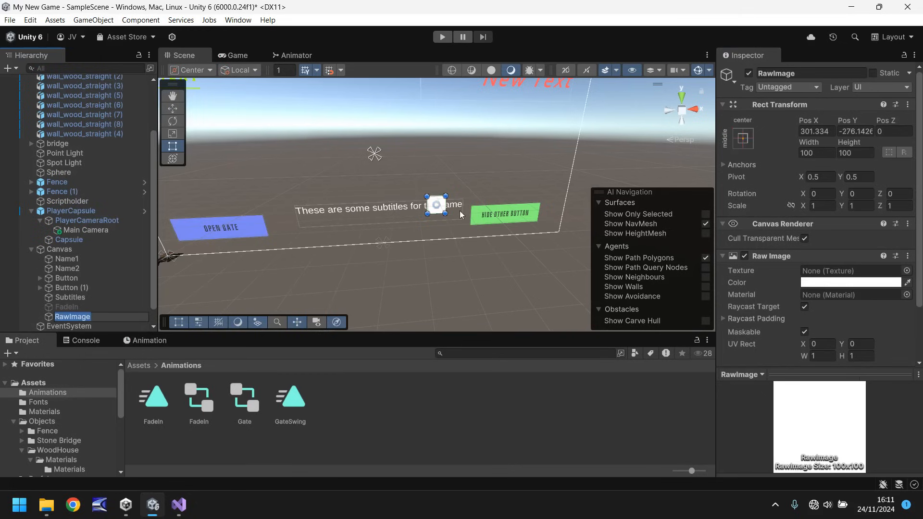
{"action": "type", "text": "FadeOut"}
{"action": "key", "text": "Return"}
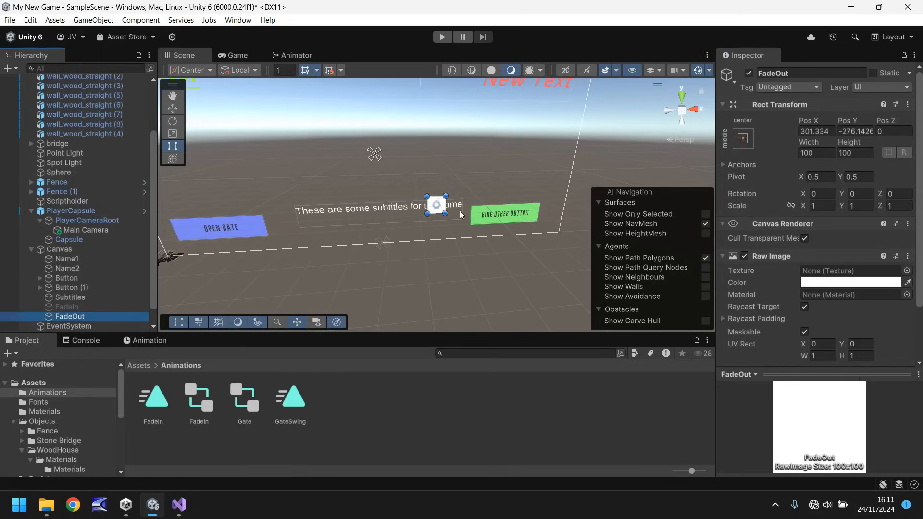
Step: Set FadeOut's anchors to stretch in both directions and its Left, Top, Right and Bottom offsets to 0
{"action": "left_click", "coordinate": [744, 140]}
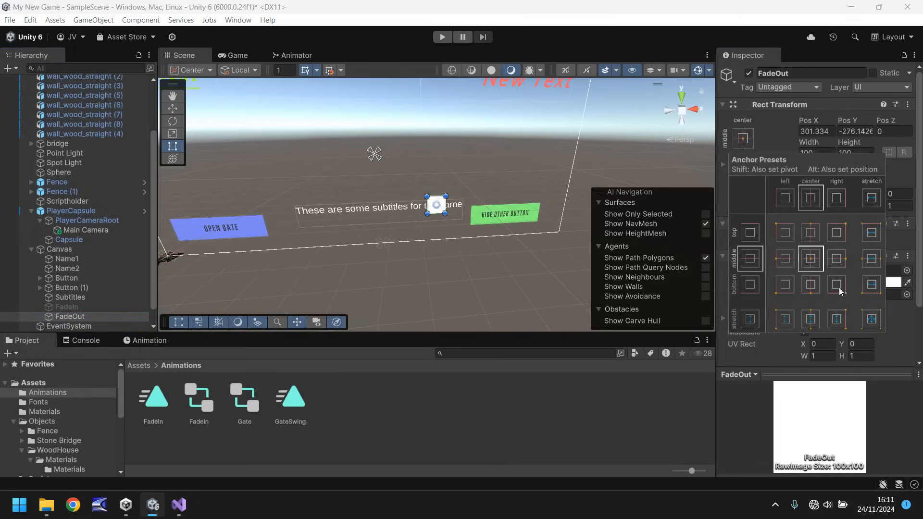
{"action": "left_click", "coordinate": [871, 319]}
{"action": "left_click", "coordinate": [816, 134]}
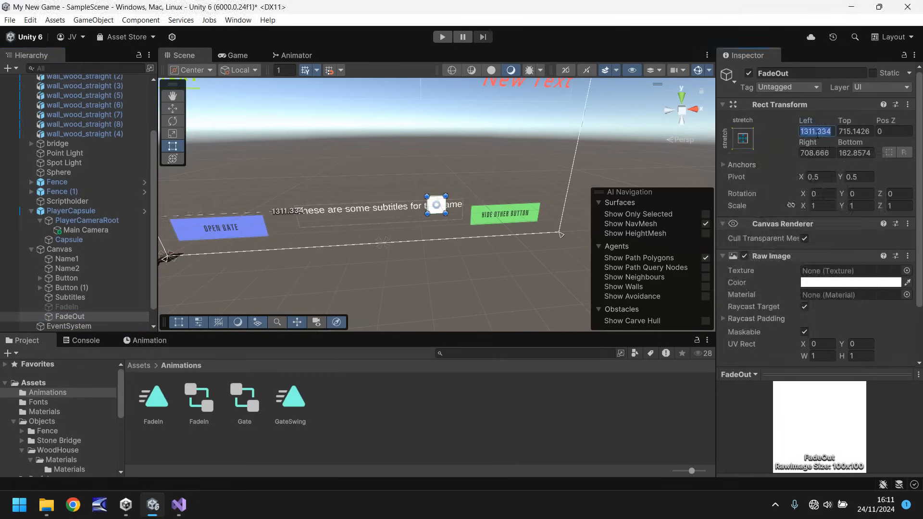
{"action": "type", "text": "0"}
{"action": "key", "text": "Tab"}
{"action": "type", "text": "0"}
{"action": "left_click", "coordinate": [821, 152]}
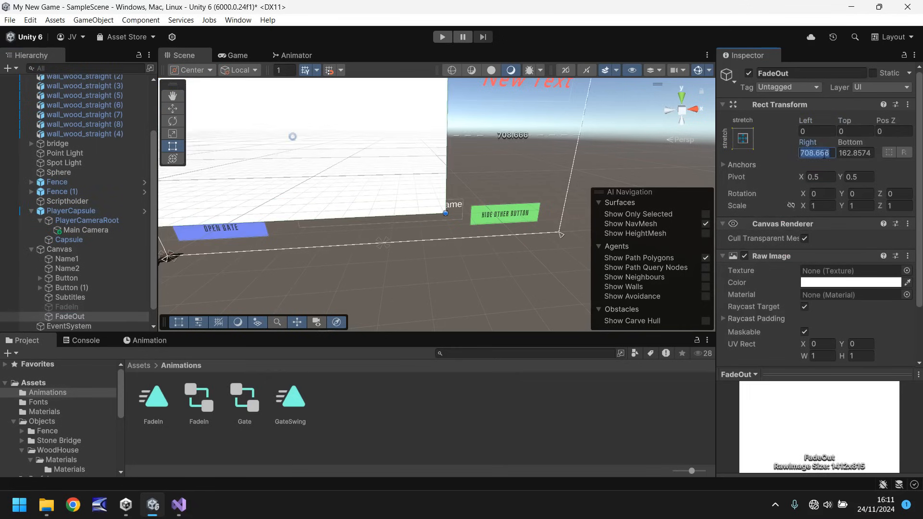
{"action": "type", "text": "0"}
{"action": "left_click", "coordinate": [855, 153]}
{"action": "type", "text": "0"}
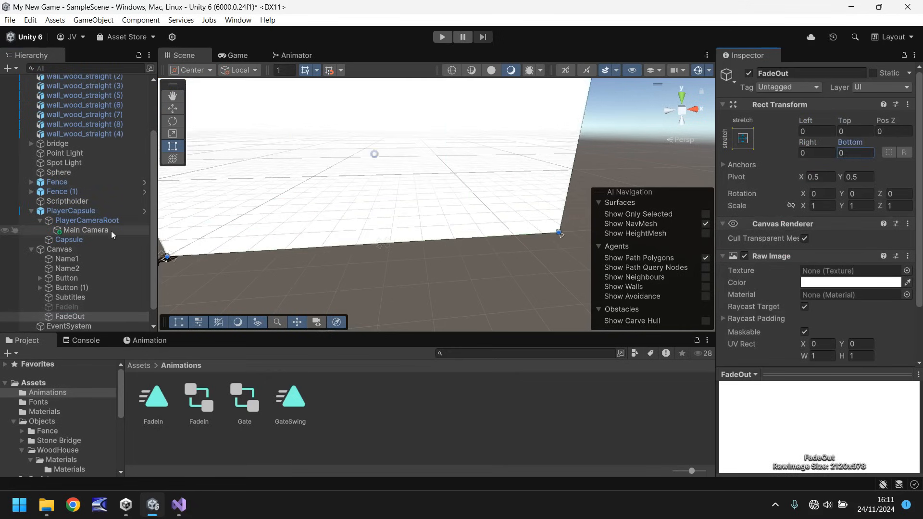
Step: Make the FadeOut raw image fully transparent by setting its colour's alpha to 0
{"action": "left_click", "coordinate": [73, 317]}
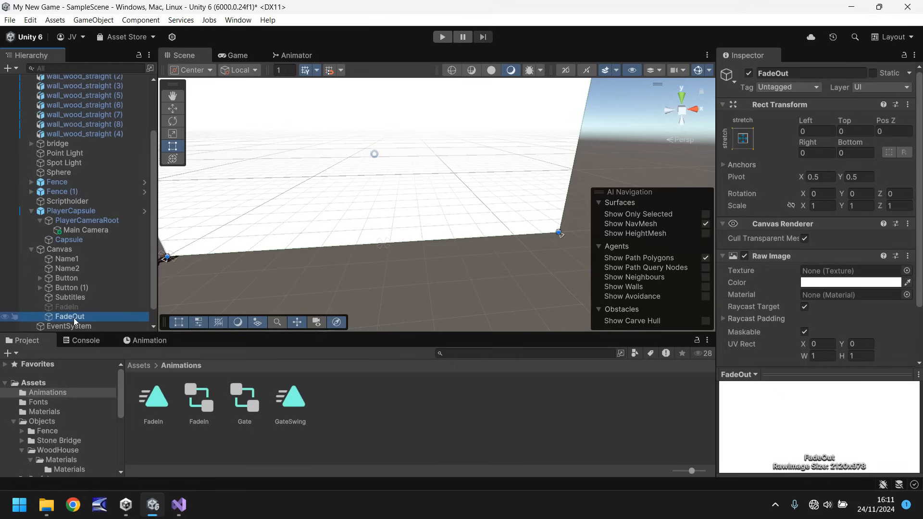
{"action": "left_click", "coordinate": [815, 283]}
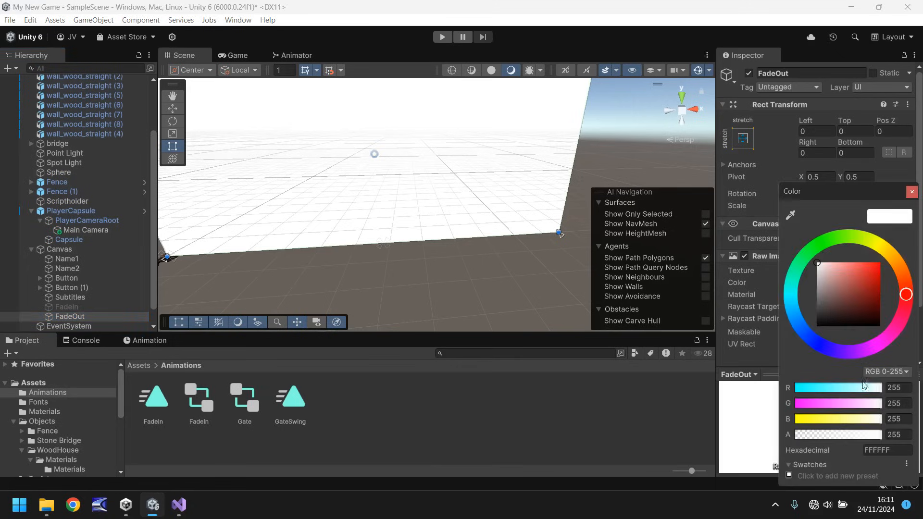
{"action": "left_click", "coordinate": [888, 434]}
{"action": "type", "text": "0"}
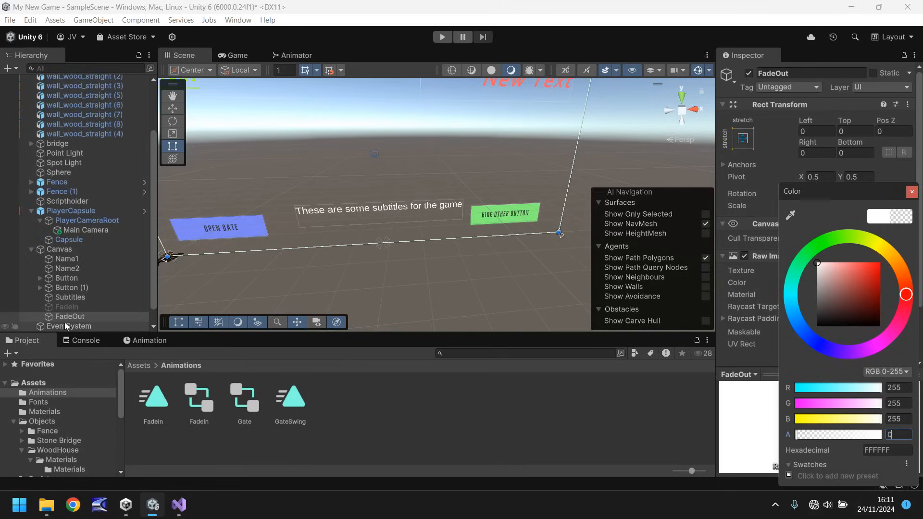
{"action": "left_click", "coordinate": [456, 411]}
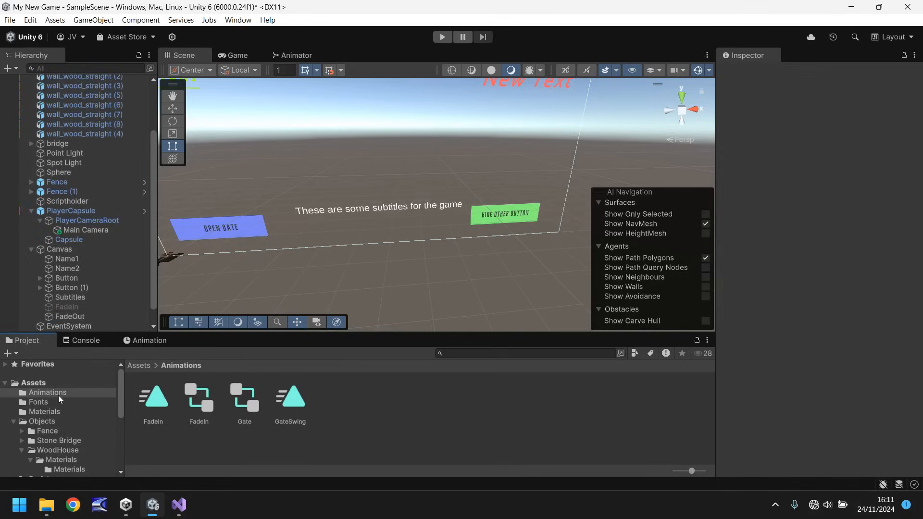
Step: Create an animation clip named FadeOut for the FadeOut object in the Animations folder
{"action": "left_click", "coordinate": [68, 317]}
{"action": "left_click", "coordinate": [150, 340]}
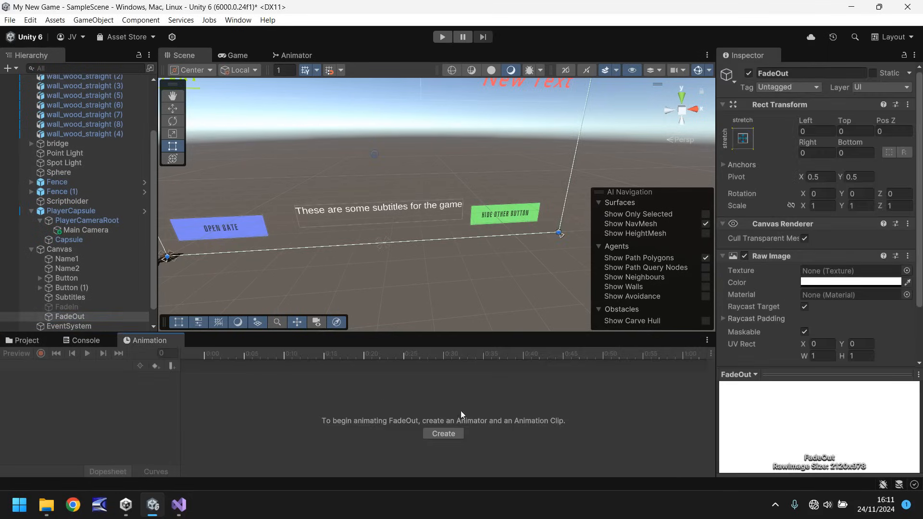
{"action": "left_click", "coordinate": [447, 433]}
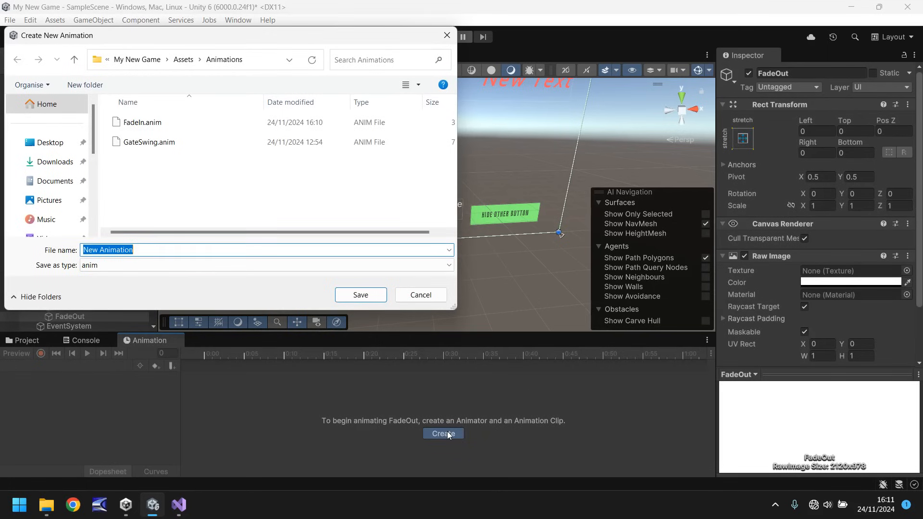
{"action": "type", "text": "FadeOut"}
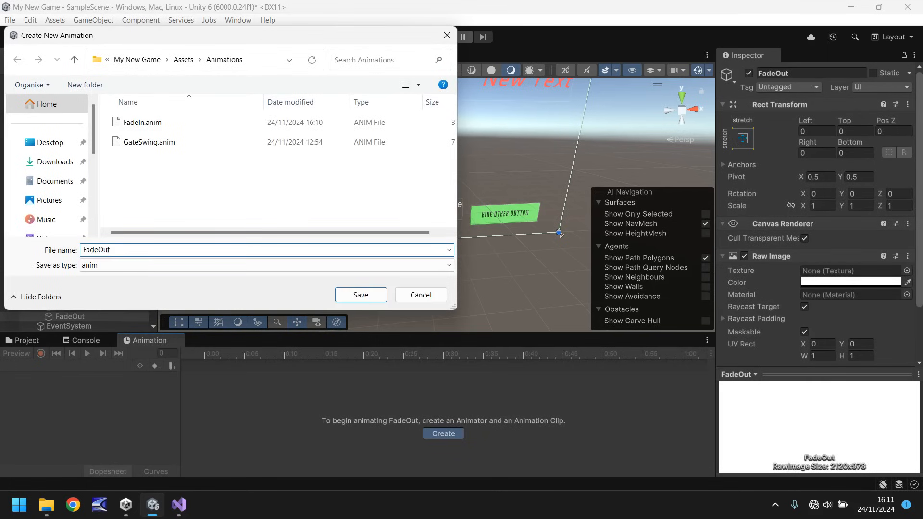
{"action": "key", "text": "Return"}
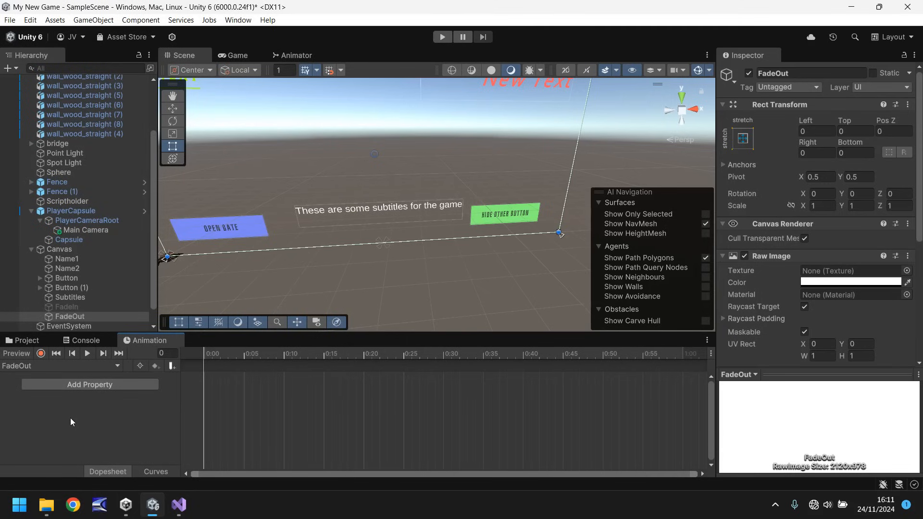
Step: Start recording the FadeOut animation and key the raw image colour's alpha at 0 on frame 0
{"action": "left_click", "coordinate": [40, 353]}
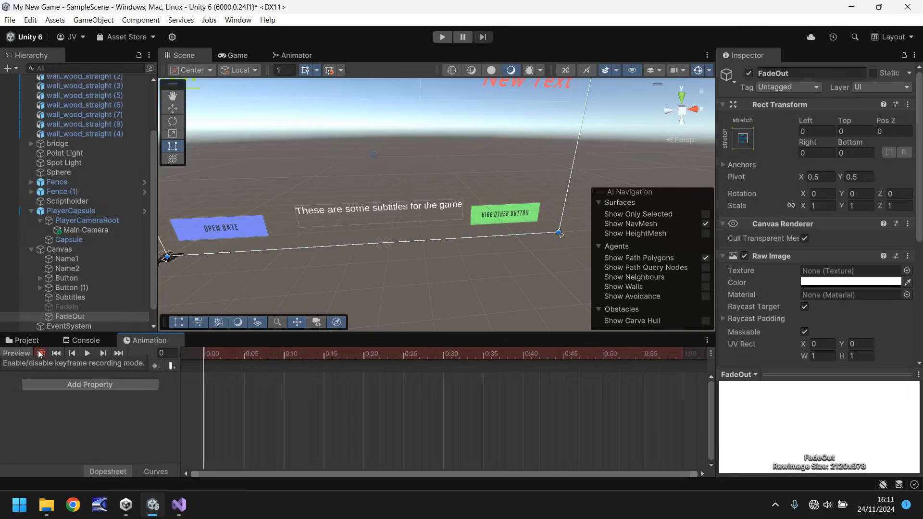
{"action": "left_click", "coordinate": [872, 282]}
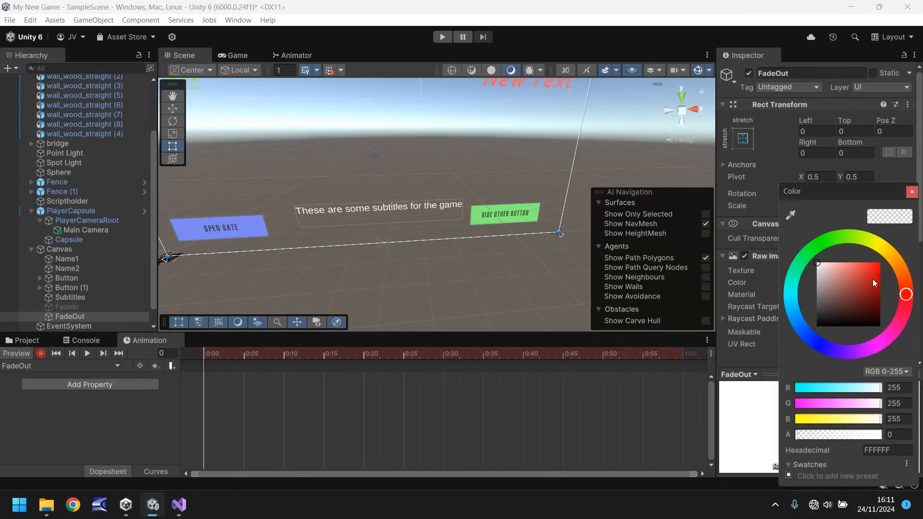
{"action": "left_click", "coordinate": [897, 434]}
{"action": "type", "text": "0"}
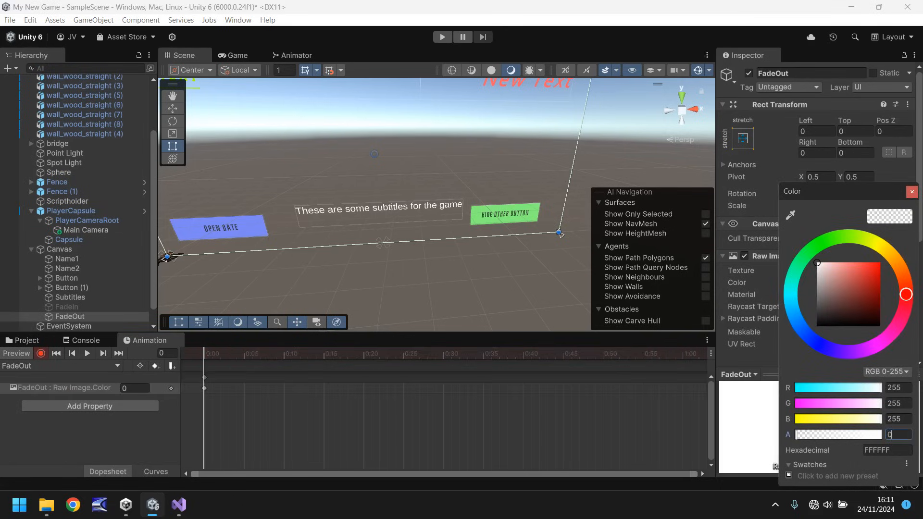
{"action": "left_click", "coordinate": [911, 195]}
Step: Key the raw image colour's alpha at 255 on frame 240 and stop recording the animation
{"action": "left_click", "coordinate": [162, 354]}
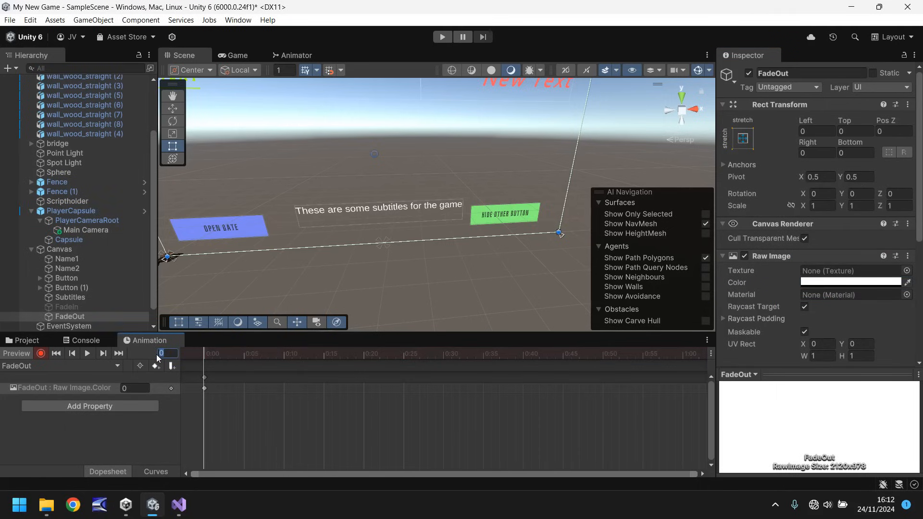
{"action": "type", "text": "240"}
{"action": "key", "text": "Return"}
{"action": "left_click", "coordinate": [851, 283]}
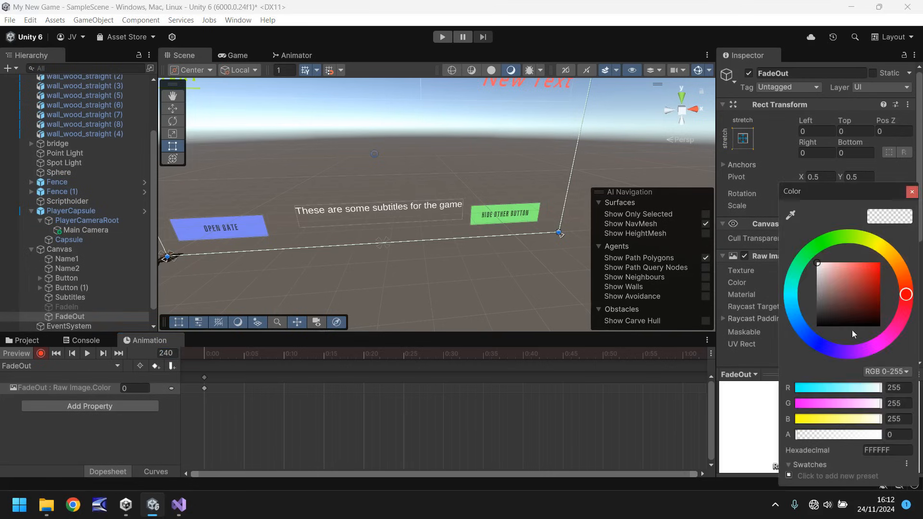
{"action": "left_click", "coordinate": [879, 434]}
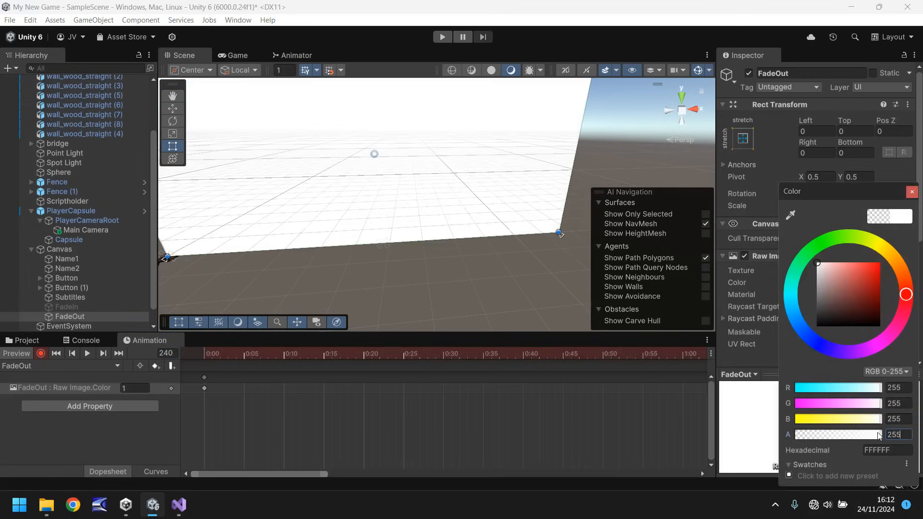
{"action": "left_click", "coordinate": [911, 192]}
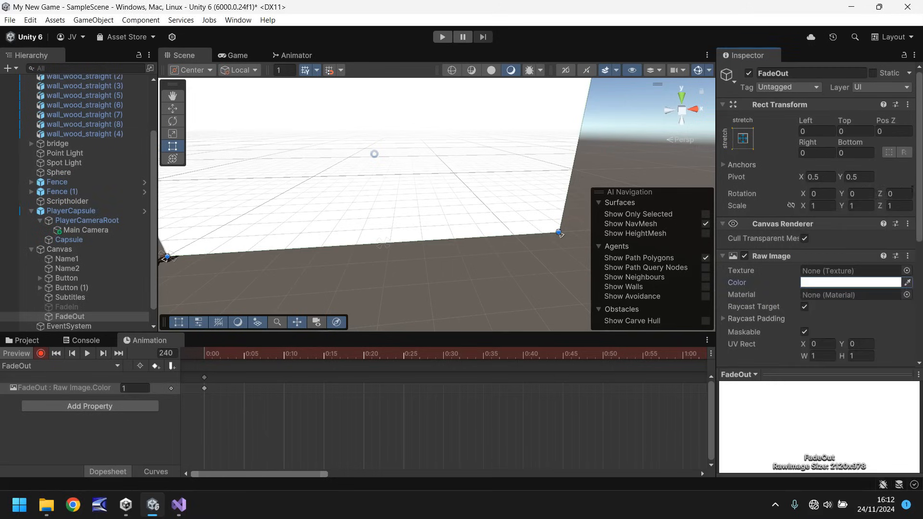
{"action": "left_click", "coordinate": [41, 353]}
Step: Turn off Loop Time on the FadeOut animation clip in the project assets
{"action": "left_click", "coordinate": [27, 340]}
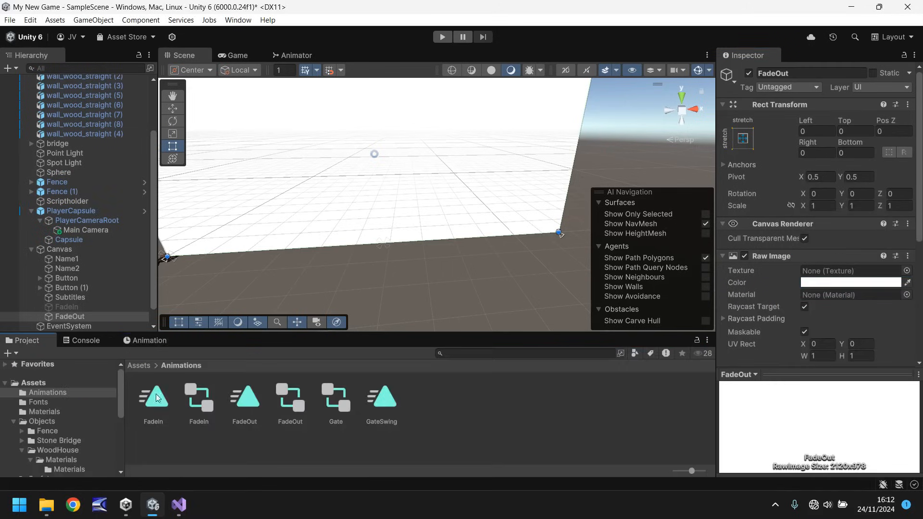
{"action": "left_click", "coordinate": [245, 398]}
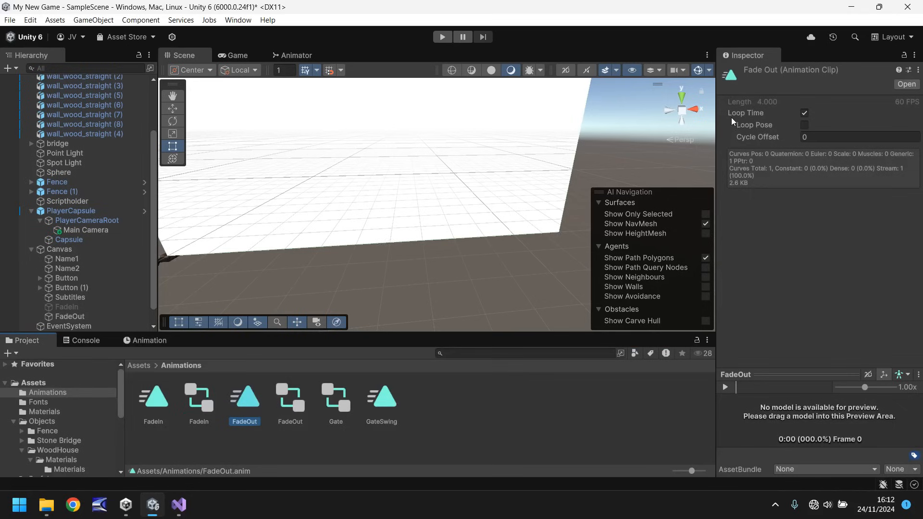
{"action": "left_click", "coordinate": [804, 113]}
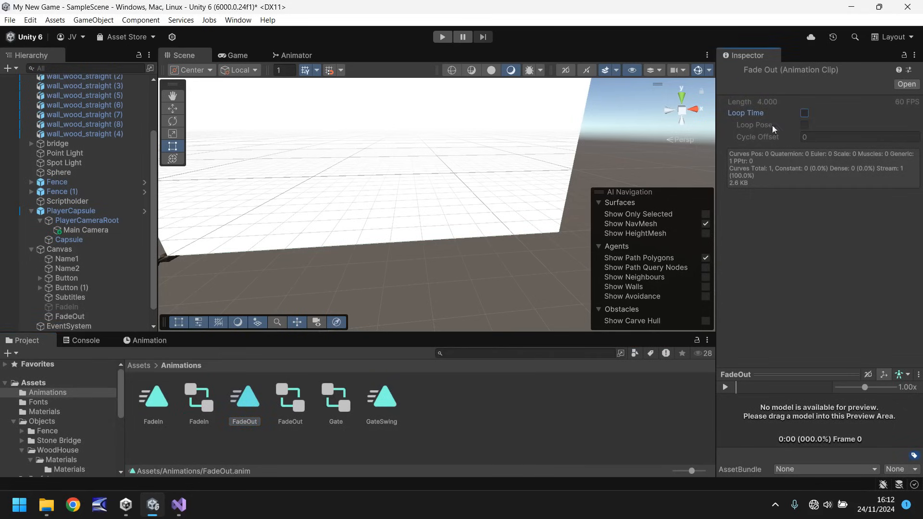
Step: Run and stop the game twice to test the fade-out animation
{"action": "left_click", "coordinate": [442, 37]}
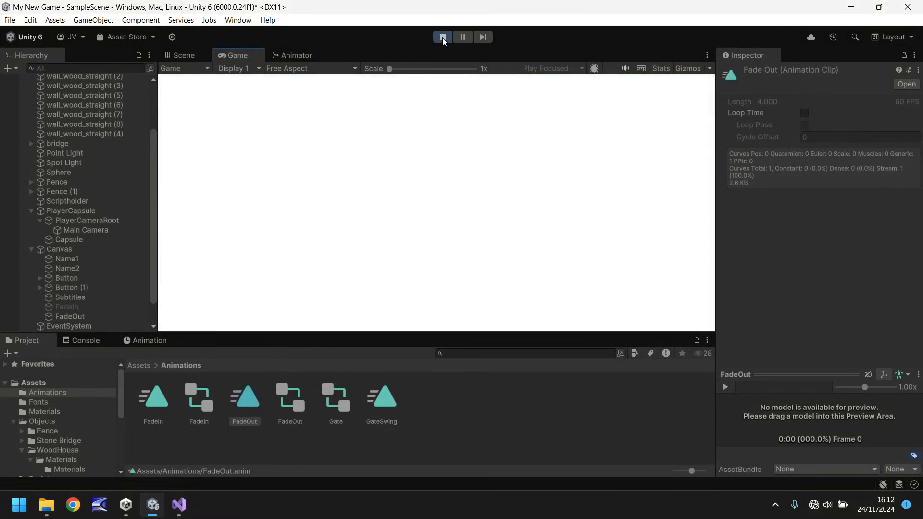
{"action": "left_click", "coordinate": [443, 38]}
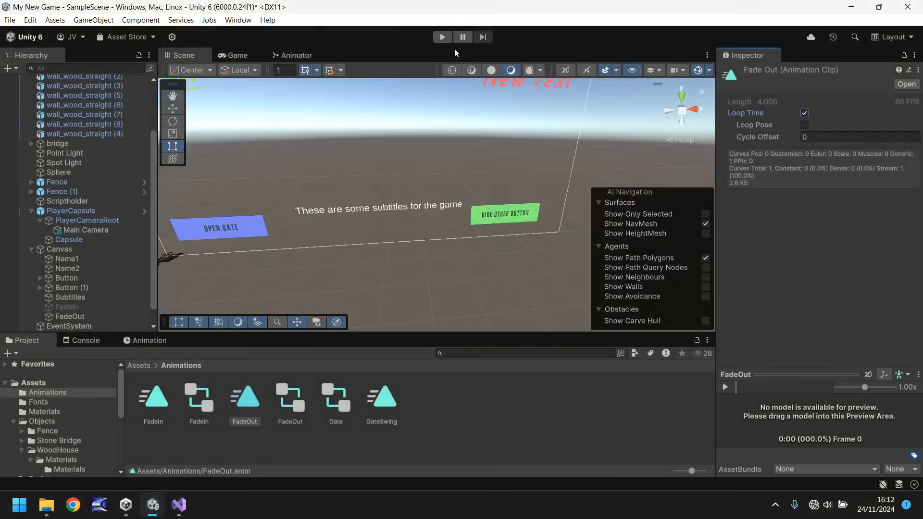
{"action": "left_click", "coordinate": [442, 37]}
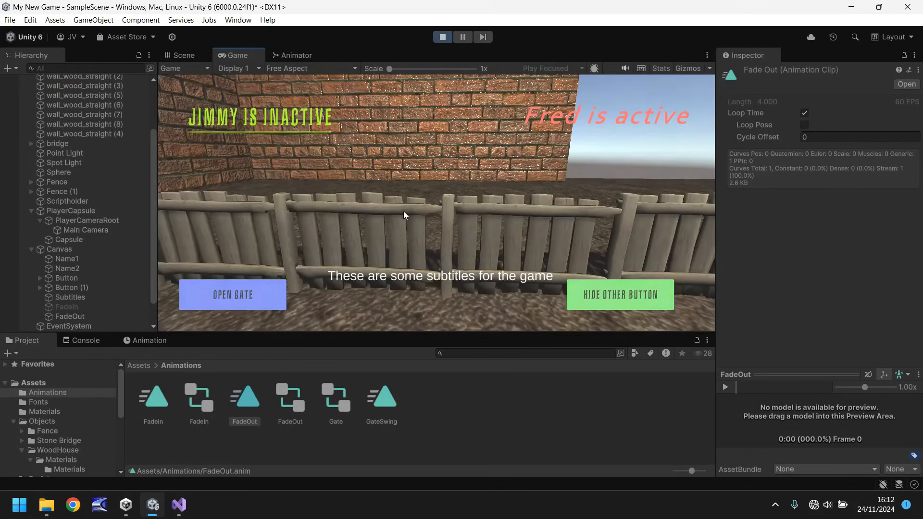
{"action": "key", "text": "ctrl+p"}
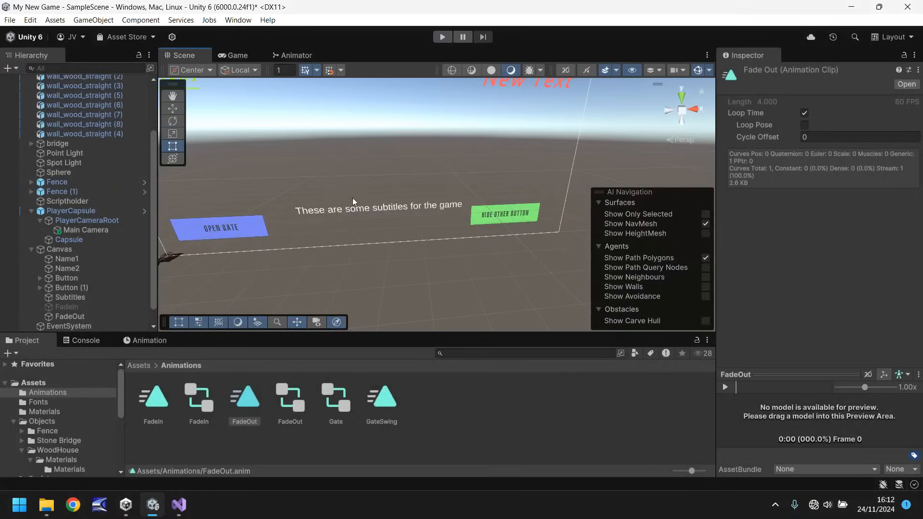
Step: Set the FadeOut animator state's speed to -1, then run the game to test the reversed fade and stop it
{"action": "left_click", "coordinate": [82, 316]}
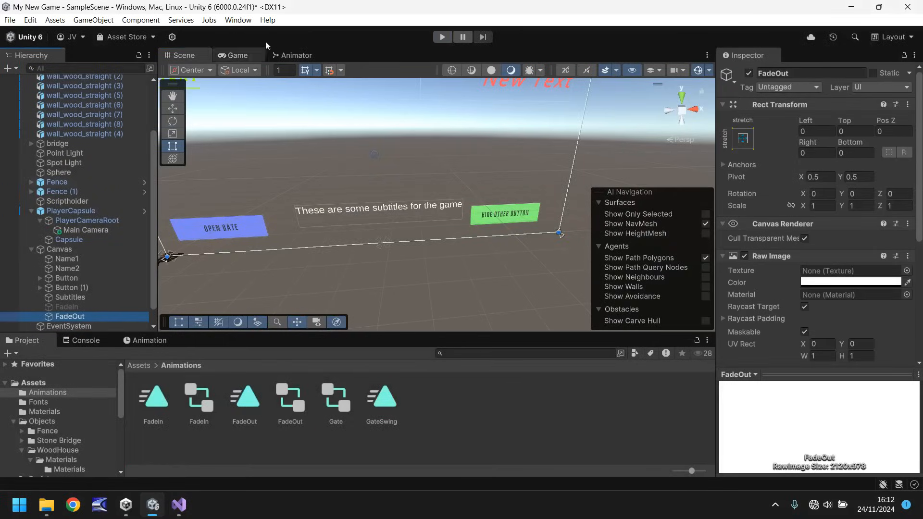
{"action": "left_click", "coordinate": [293, 56]}
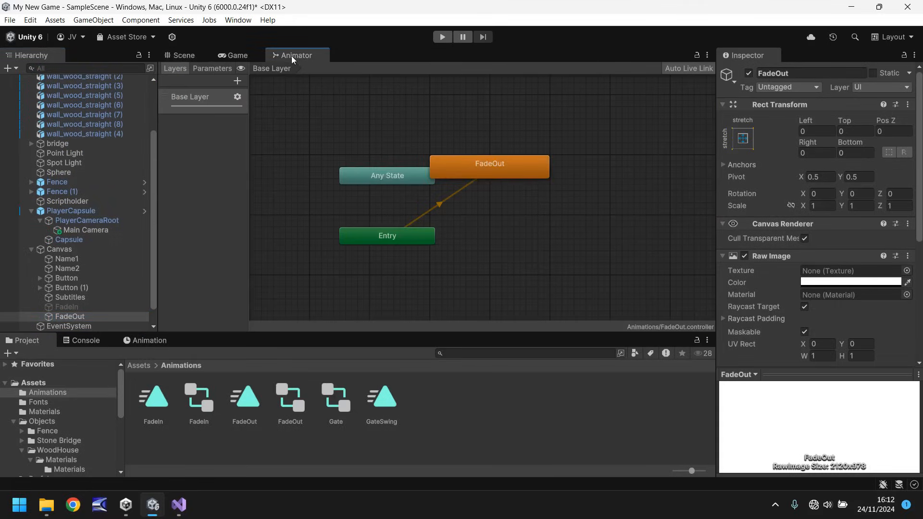
{"action": "left_click", "coordinate": [507, 169]}
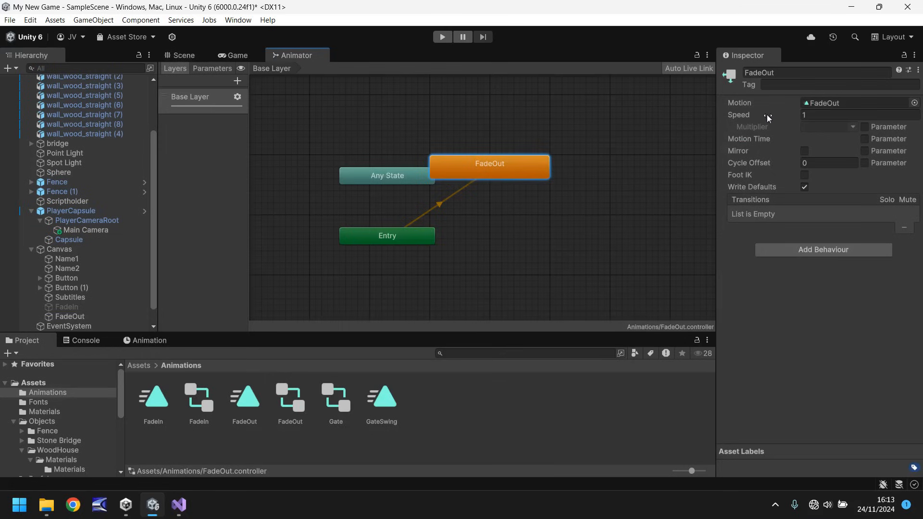
{"action": "left_click_drag", "start_coordinate": [748, 114], "coordinate": [711, 115]}
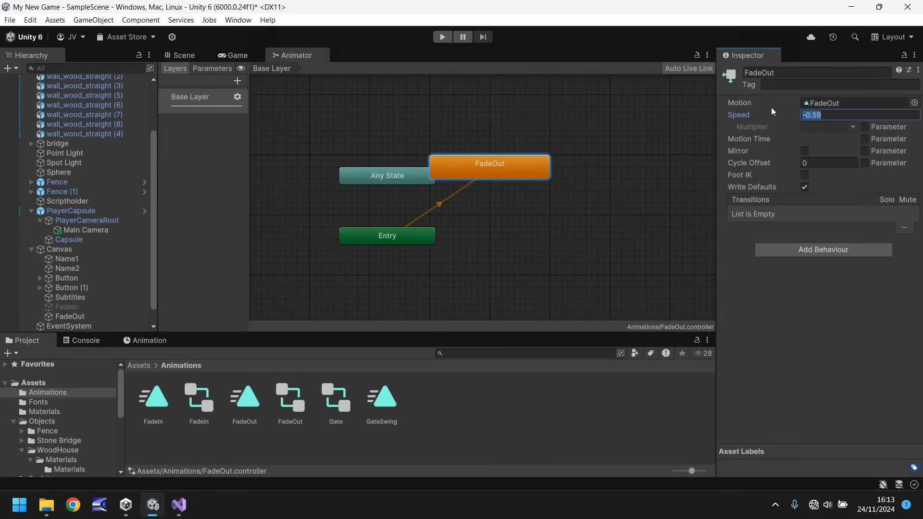
{"action": "type", "text": "-1"}
{"action": "left_click", "coordinate": [437, 37]}
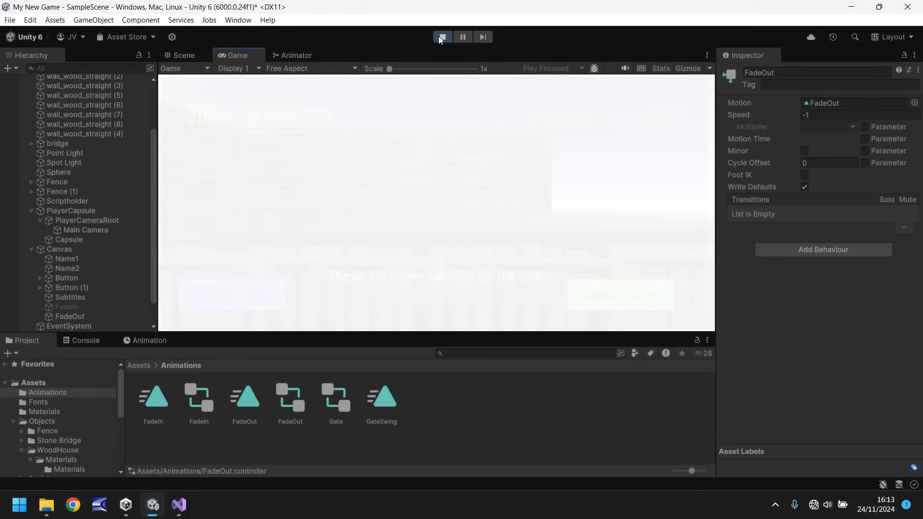
{"action": "left_click", "coordinate": [443, 37]}
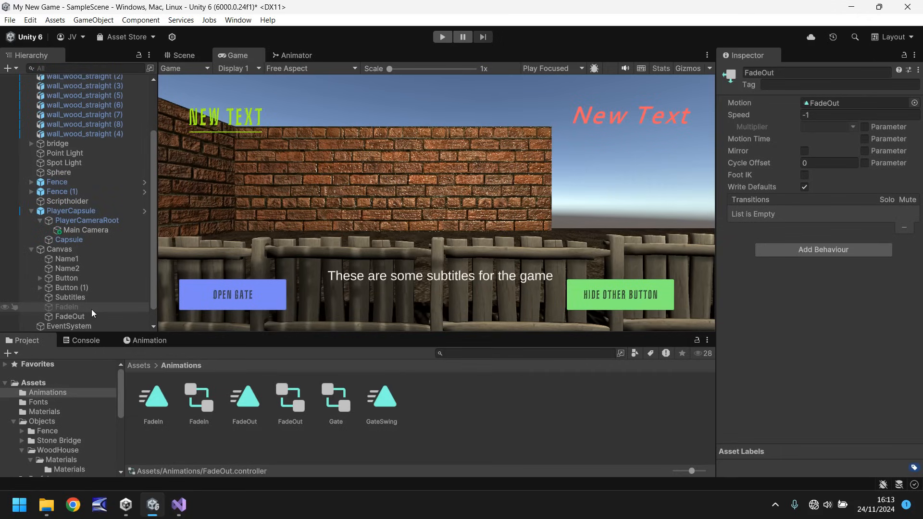
Step: Set the FadeOut animator state's speed to 1
{"action": "left_click", "coordinate": [531, 410]}
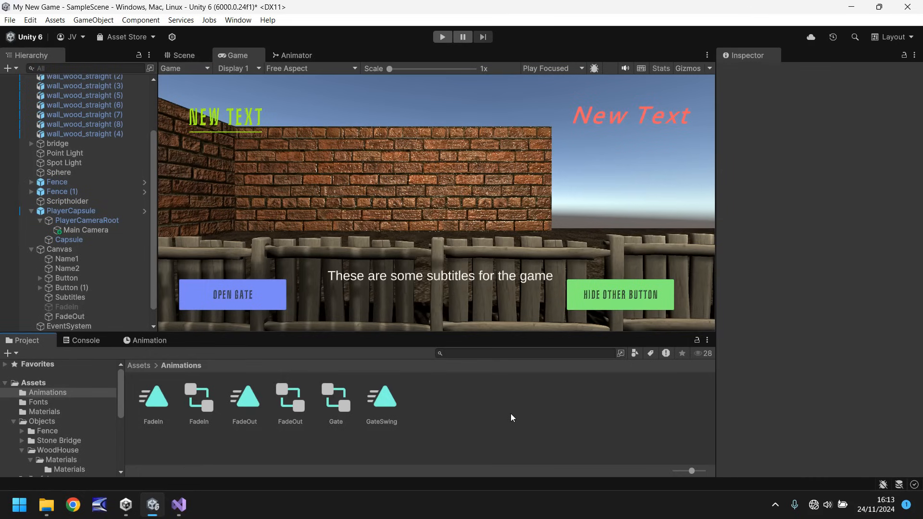
{"action": "left_click", "coordinate": [65, 309]}
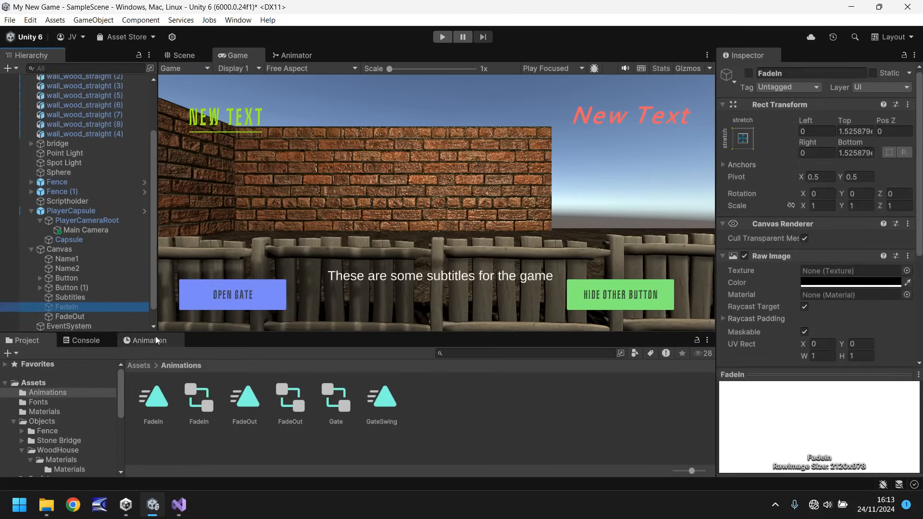
{"action": "left_click", "coordinate": [120, 316]}
{"action": "left_click", "coordinate": [296, 55]}
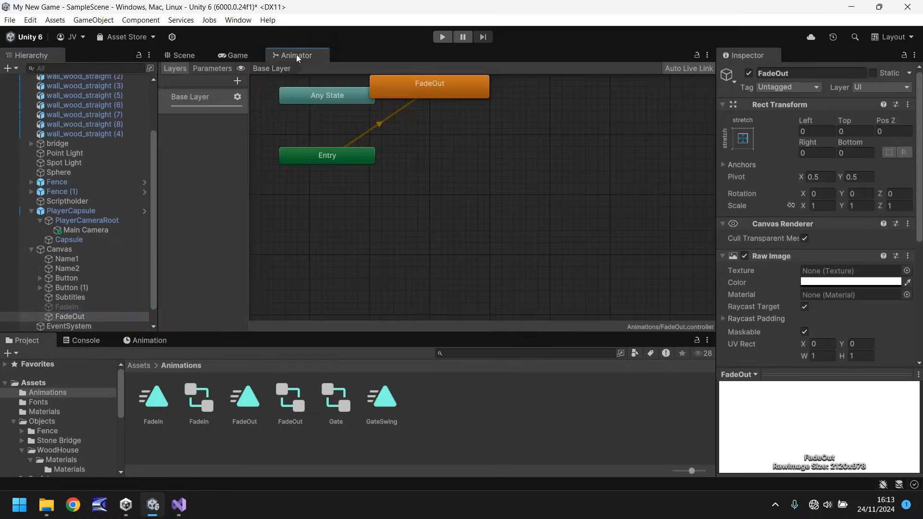
{"action": "left_click", "coordinate": [448, 86]}
{"action": "left_click", "coordinate": [844, 115]}
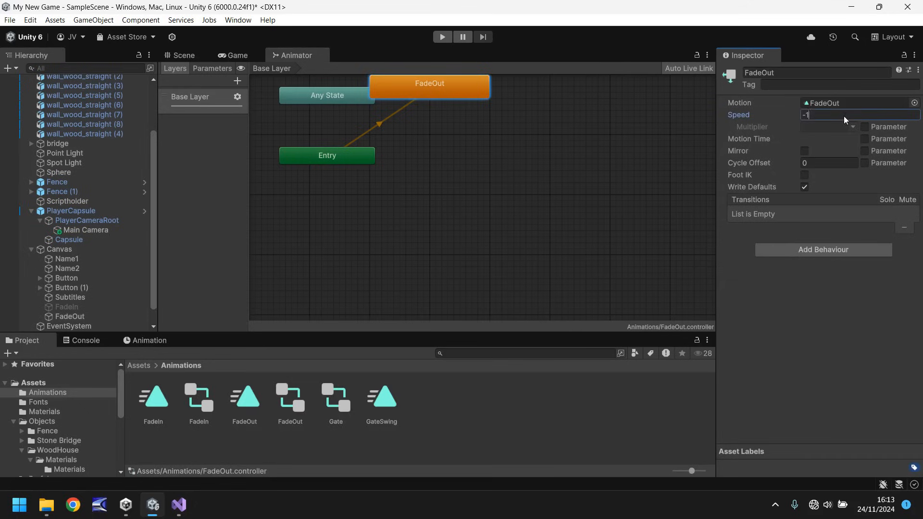
{"action": "type", "text": "1"}
Step: Activate the FadeIn raw image object and deactivate the FadeOut one under the Canvas
{"action": "left_click", "coordinate": [67, 307]}
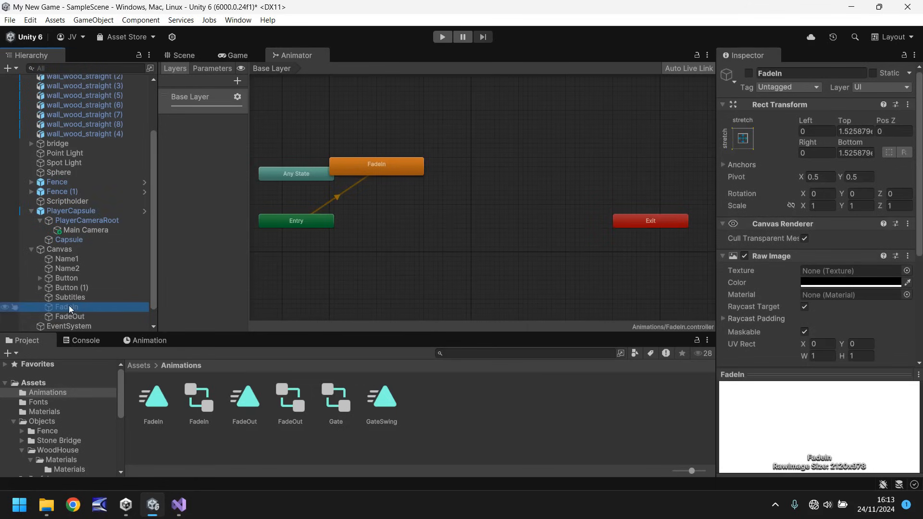
{"action": "left_click", "coordinate": [749, 73]}
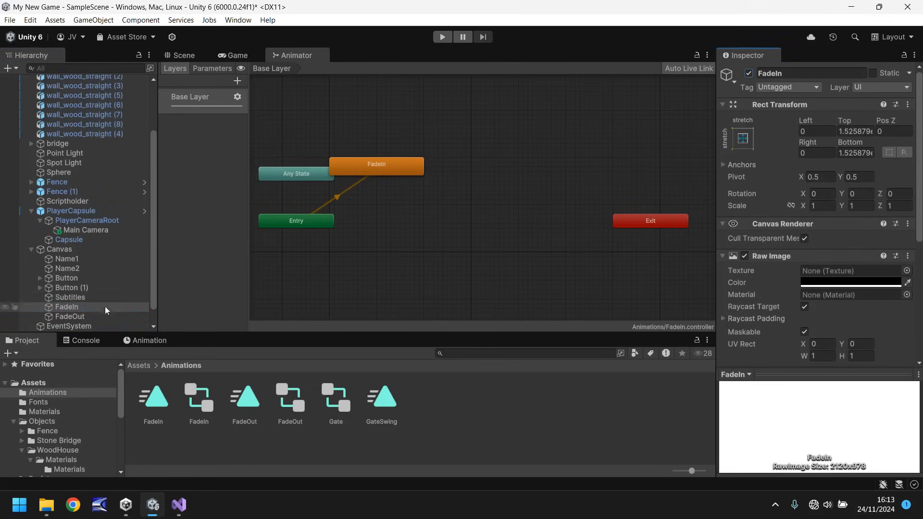
{"action": "left_click", "coordinate": [77, 317]}
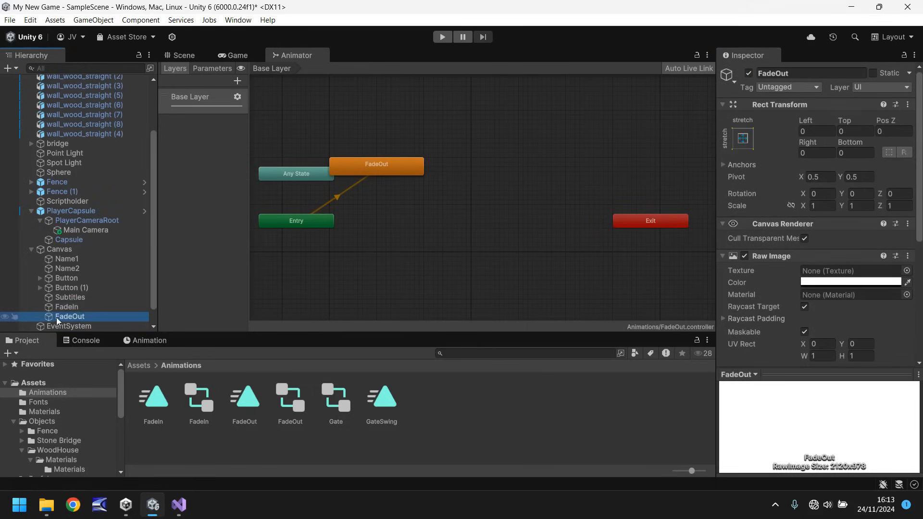
{"action": "left_click", "coordinate": [749, 73]}
{"action": "left_click", "coordinate": [399, 165]}
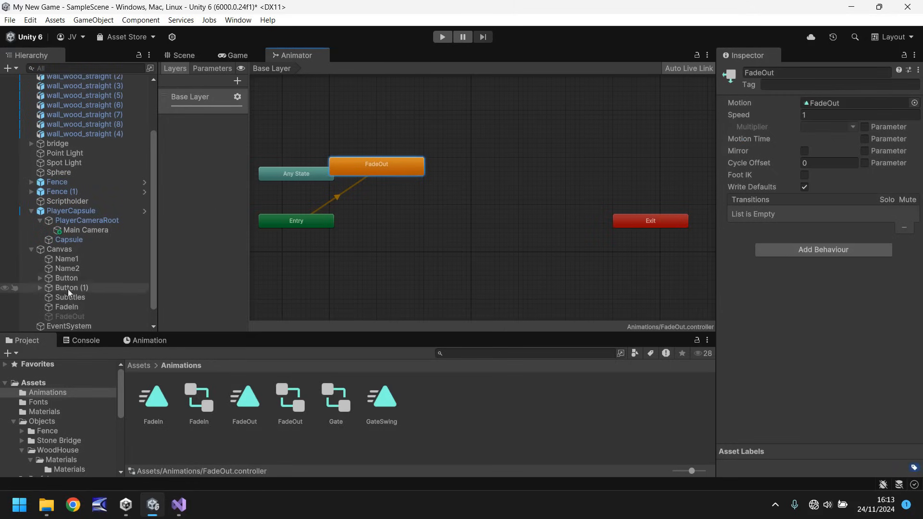
Step: Set the FadeIn animator state's speed to -1, then run the game to test the reversed fade and stop it
{"action": "left_click", "coordinate": [67, 307]}
{"action": "left_click", "coordinate": [407, 169]}
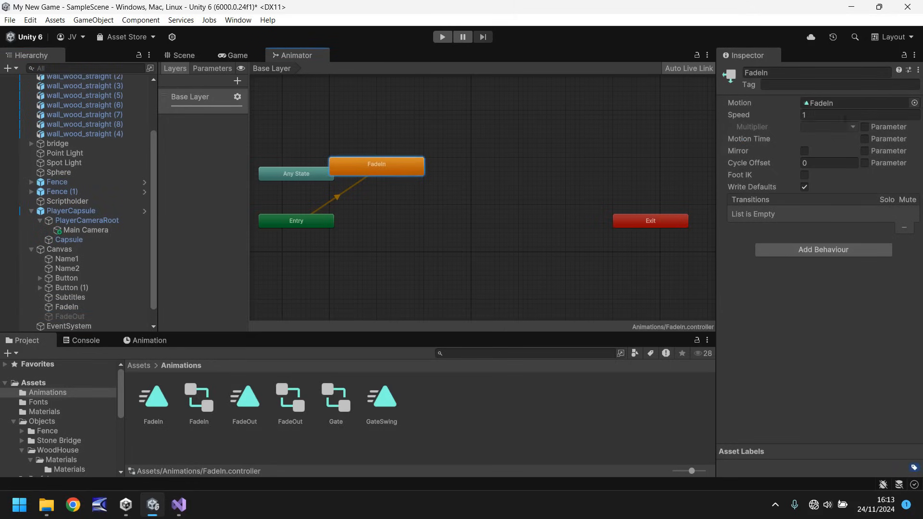
{"action": "left_click", "coordinate": [839, 115]}
{"action": "type", "text": "-1"}
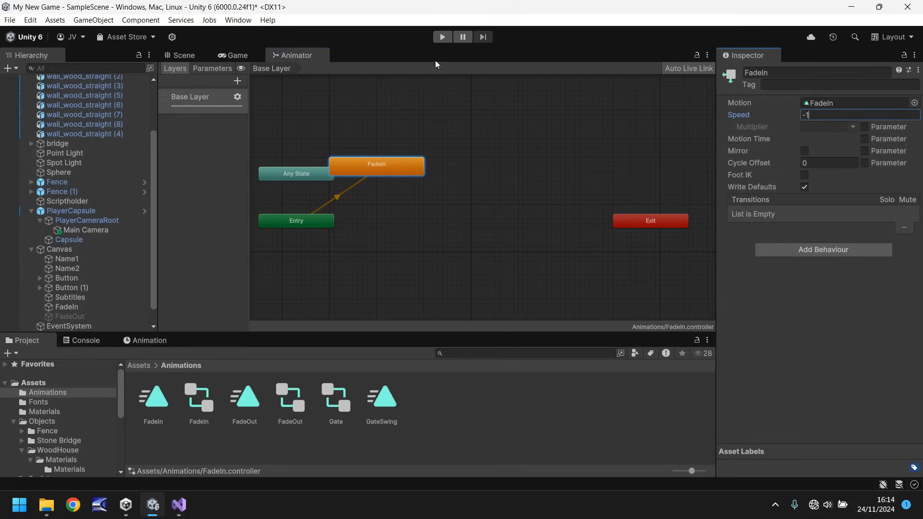
{"action": "left_click", "coordinate": [438, 35]}
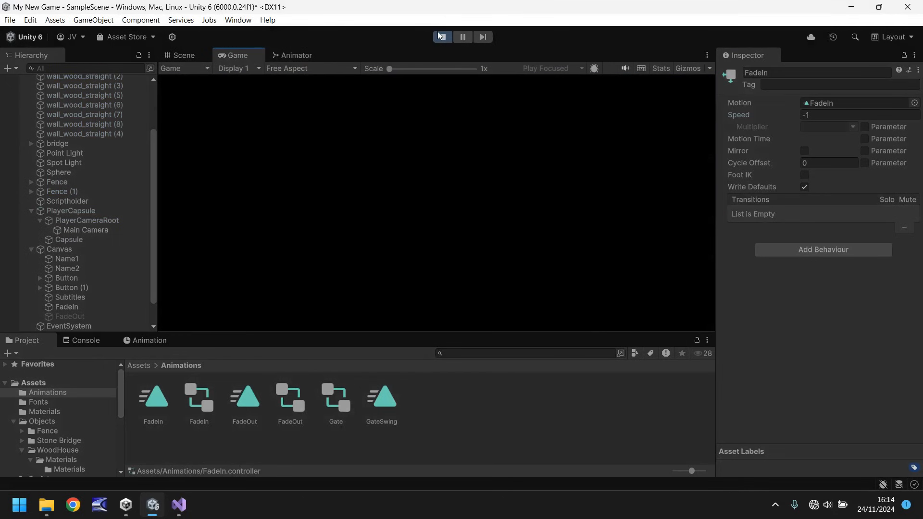
{"action": "left_click", "coordinate": [440, 37]}
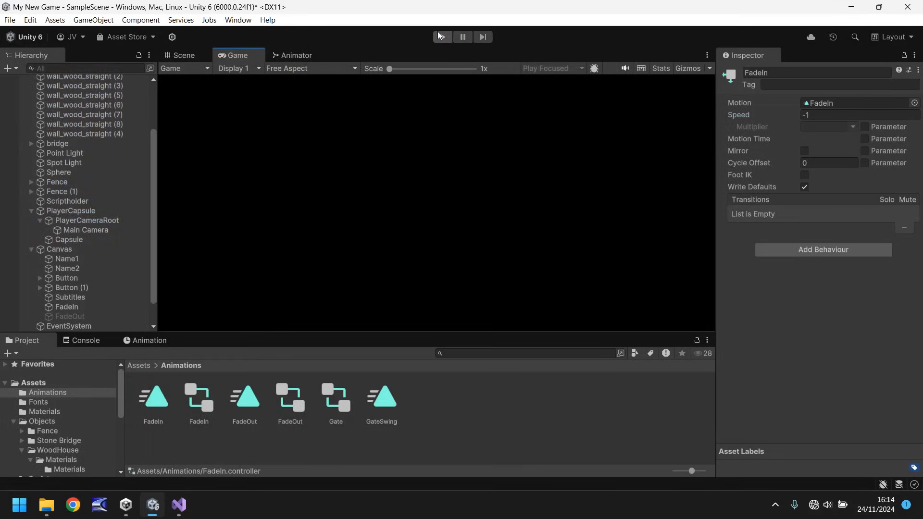
Step: Set the FadeIn animator state's speed to 1 and return to the scene view
{"action": "left_click", "coordinate": [180, 53]}
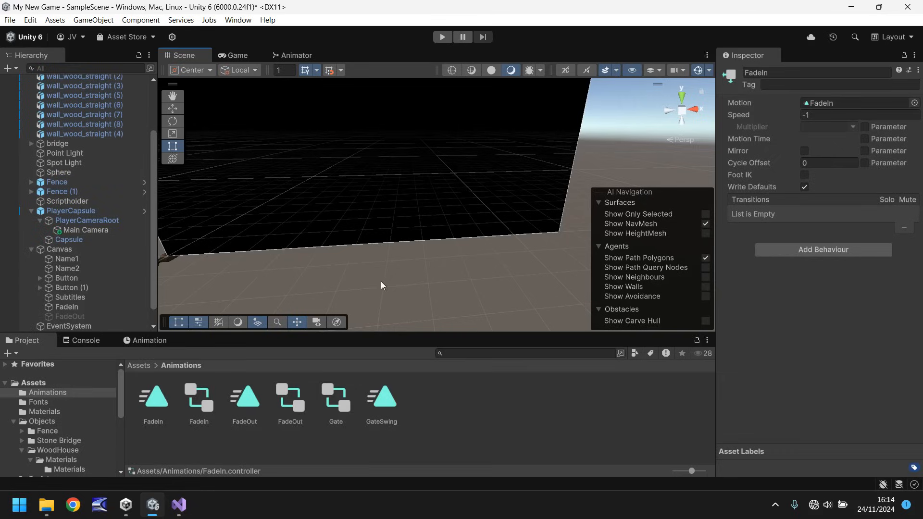
{"action": "left_click", "coordinate": [293, 54]}
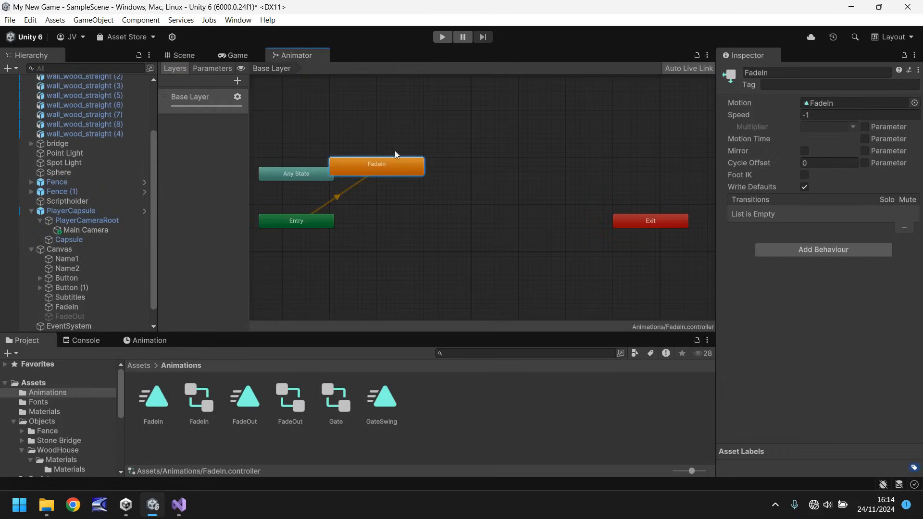
{"action": "left_click", "coordinate": [771, 114]}
{"action": "type", "text": "1"}
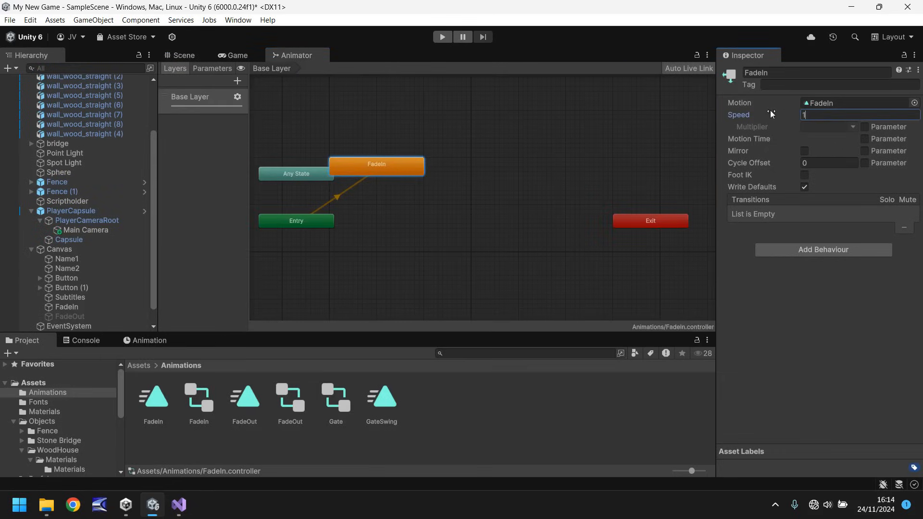
{"action": "left_click", "coordinate": [178, 56]}
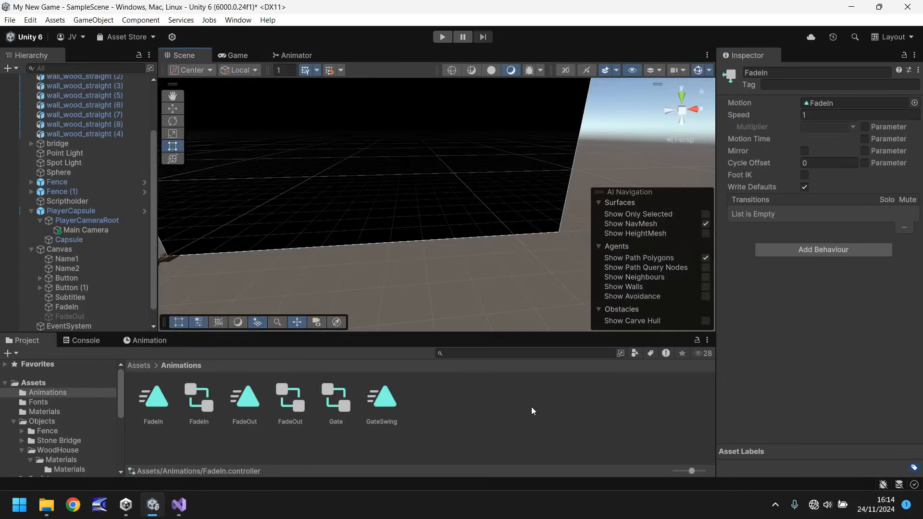